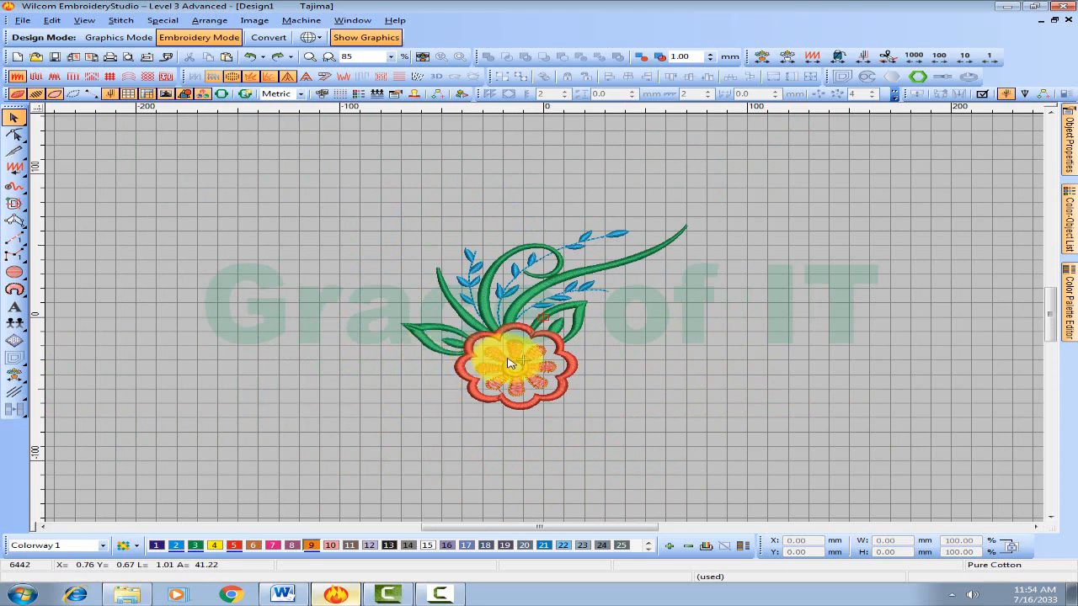
Examine the stitching of the red flower up close
left_click(496, 362)
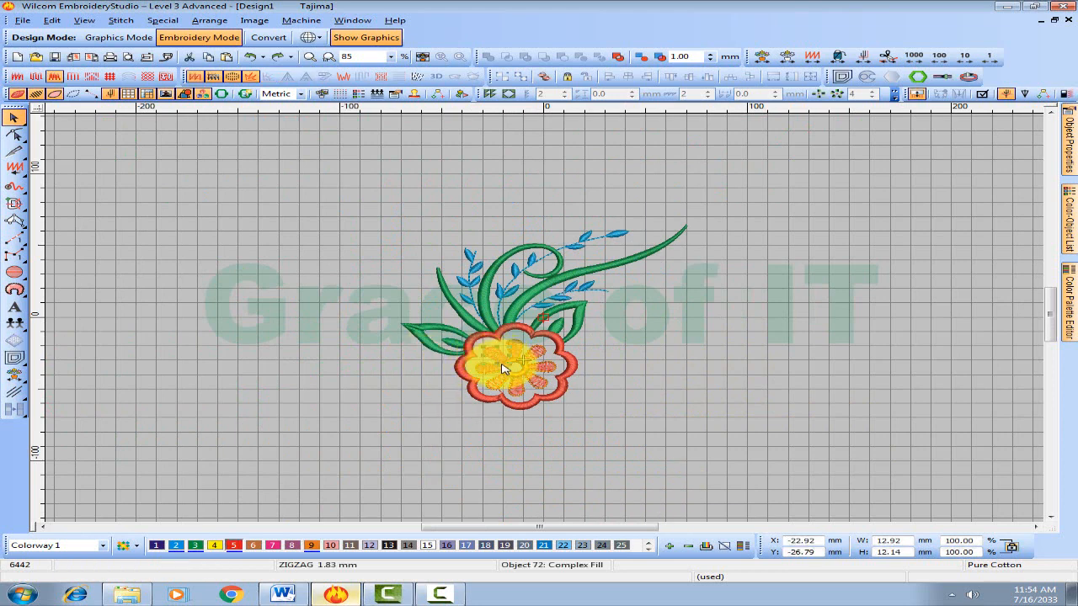
left_click(685, 396)
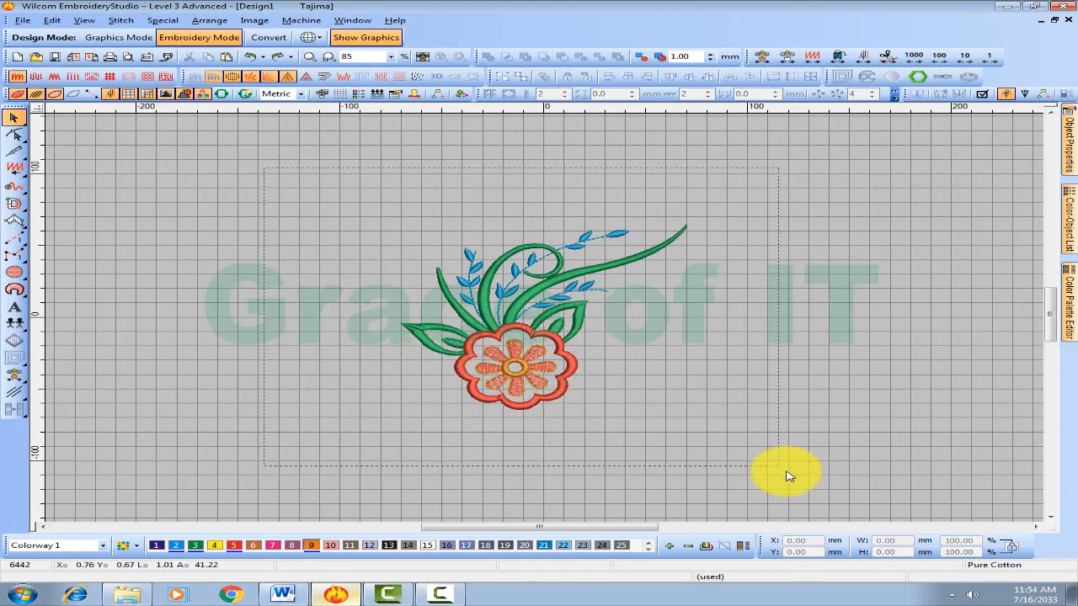
key("ctrl+a")
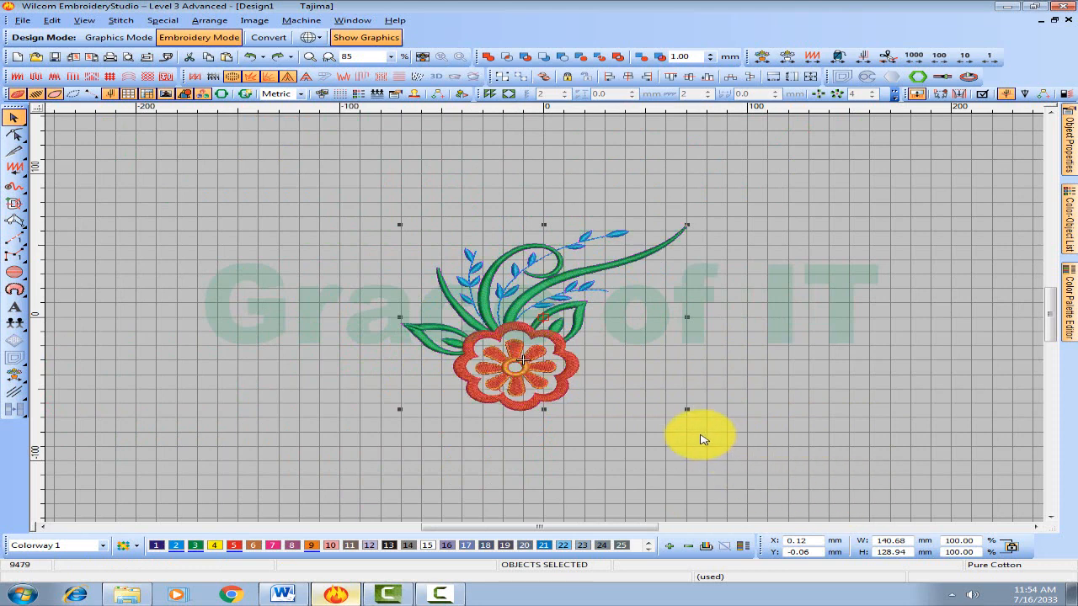
key("Escape")
key("b")
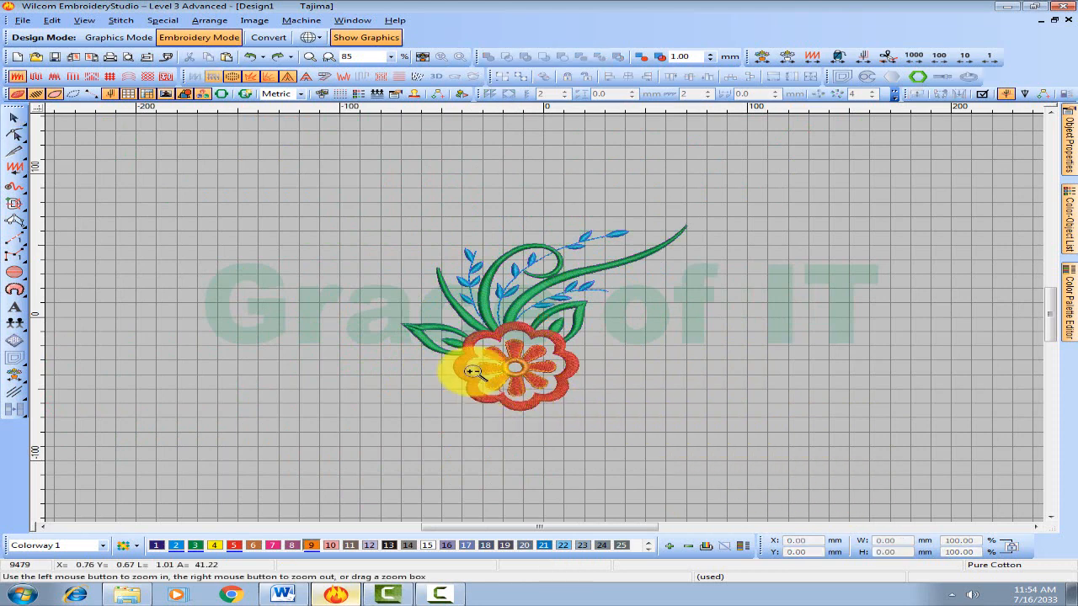
left_click_drag(417, 327, 611, 447)
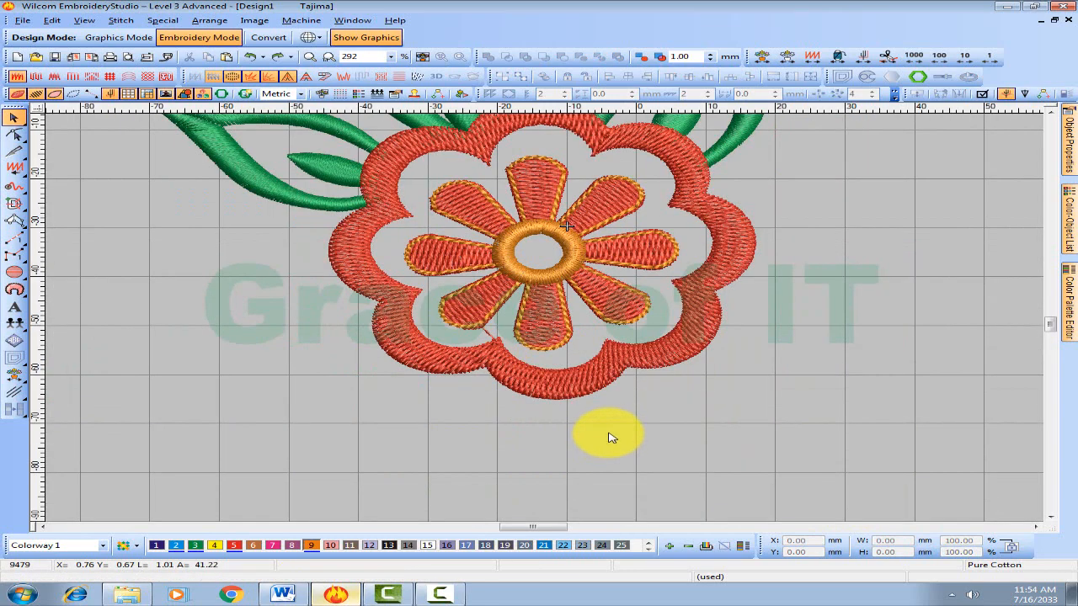
left_click(550, 181)
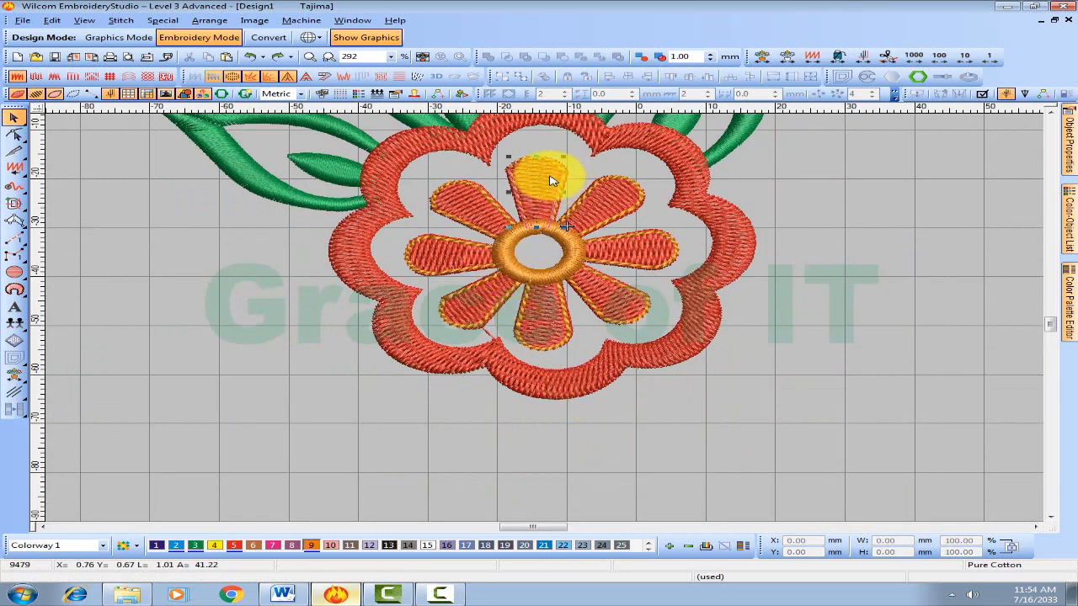
left_click(600, 207, "ctrl")
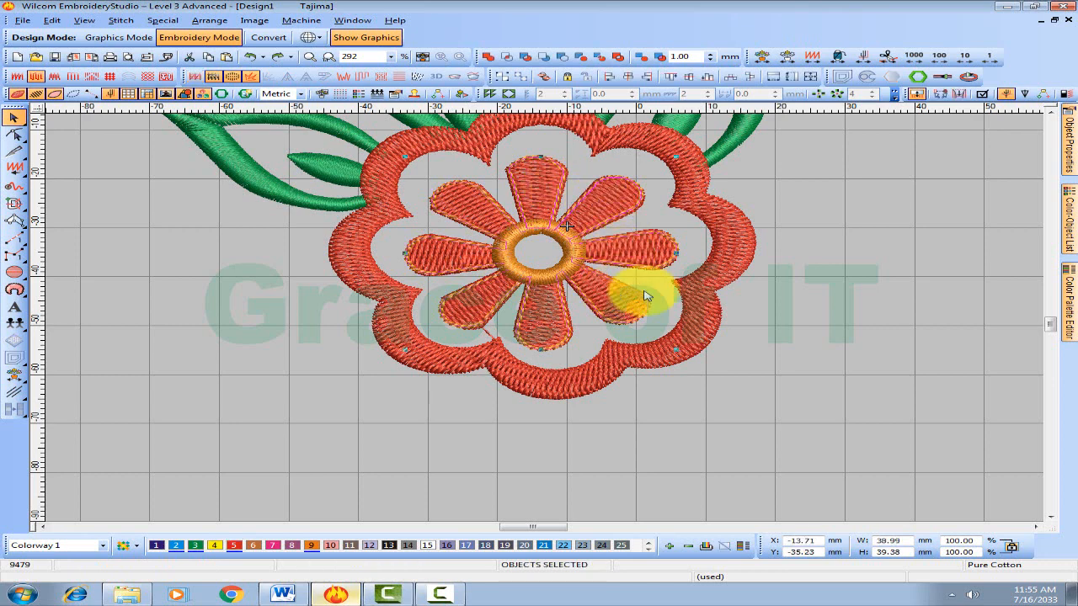
left_click(763, 288)
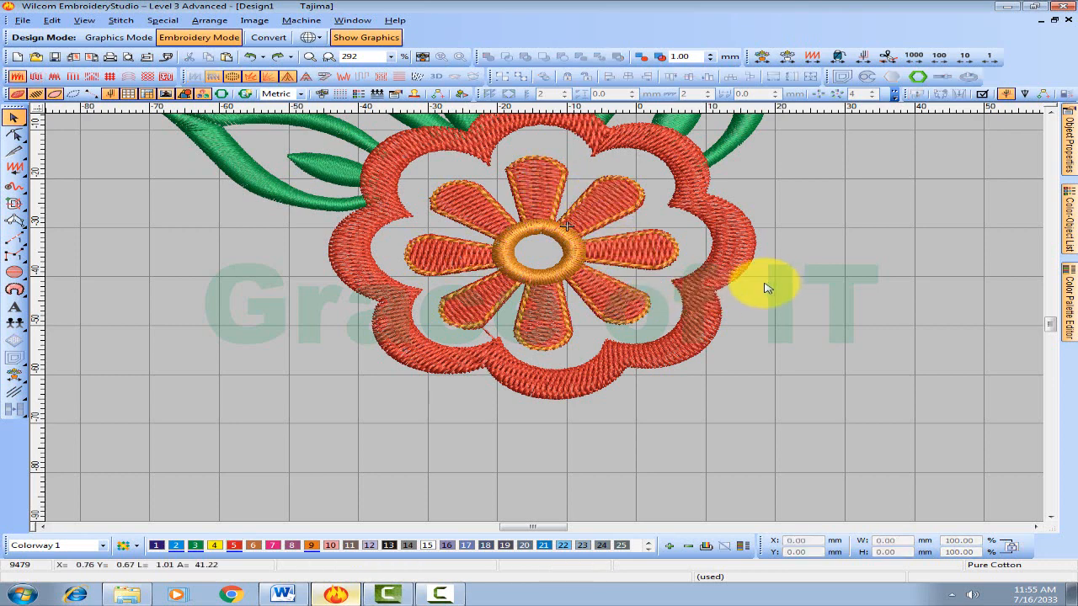
left_click(631, 304)
left_click(631, 248, "ctrl")
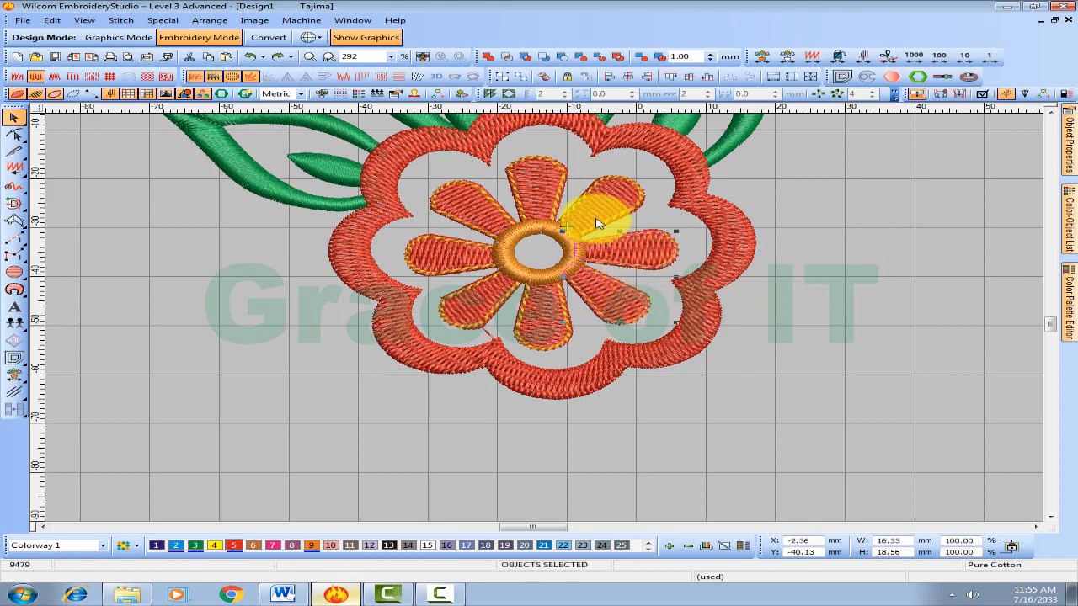
left_click(598, 210, "ctrl")
left_click(531, 187, "ctrl")
left_click(491, 213, "ctrl")
left_click(458, 243, "ctrl")
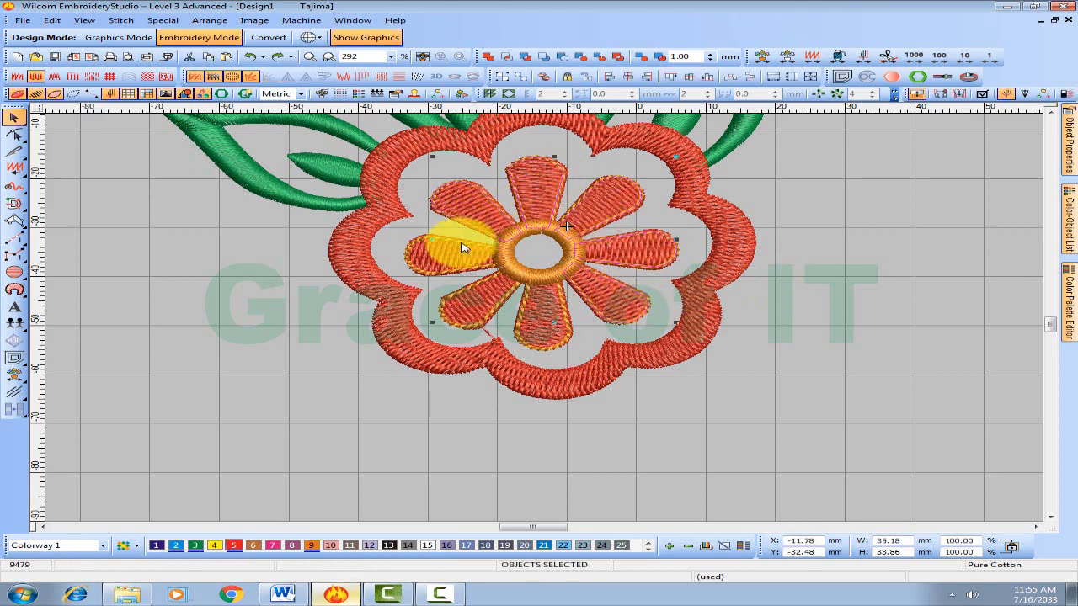
left_click(457, 272, "ctrl")
key("Escape")
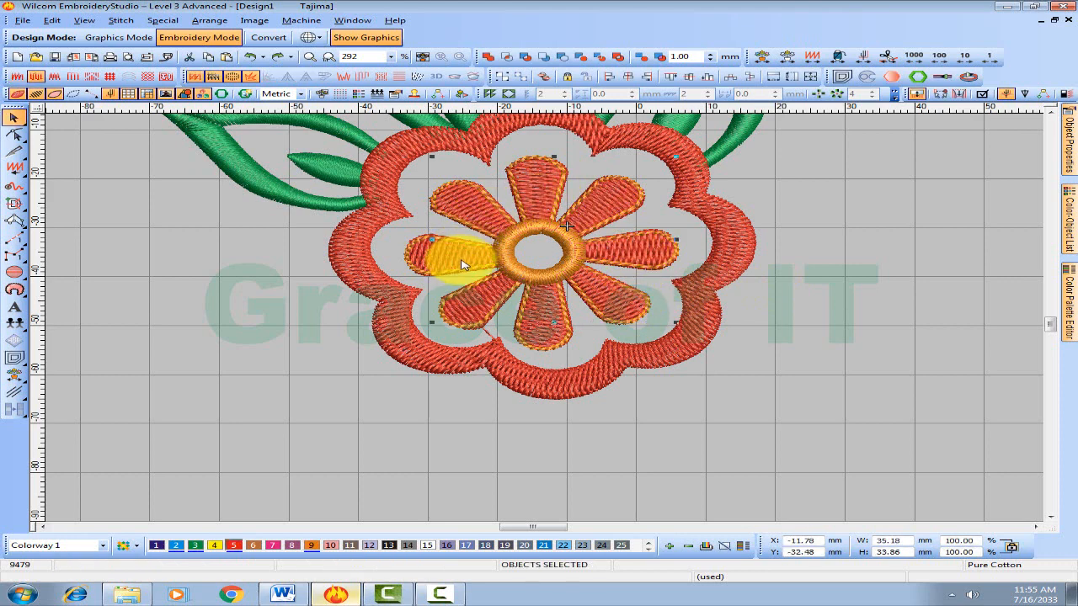
Turn off auto underlay and pull compensation for the red fills of all eight flower petals
left_click(630, 278)
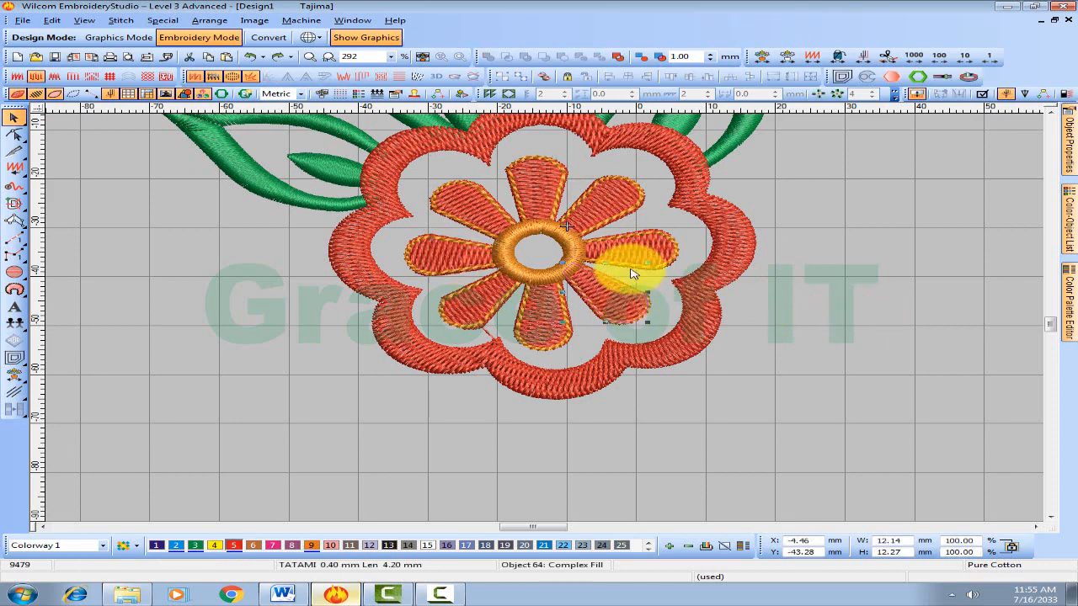
left_click(620, 252, "ctrl")
left_click(585, 211, "ctrl")
left_click(546, 208, "ctrl")
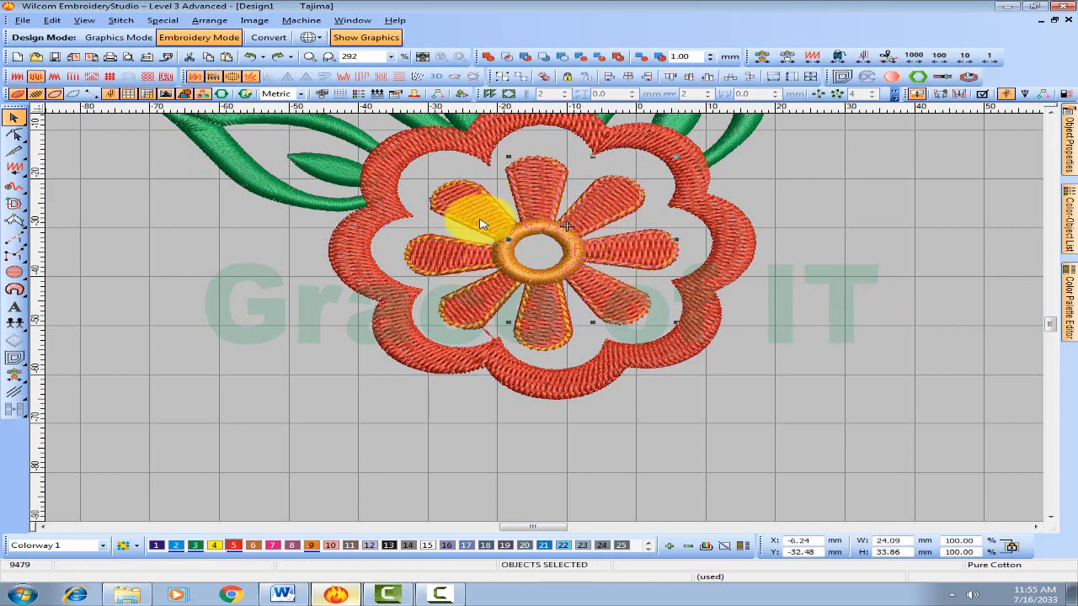
left_click(481, 211, "ctrl")
left_click(433, 247, "ctrl")
left_click(543, 315, "ctrl")
left_click(612, 303, "ctrl")
left_click(200, 98)
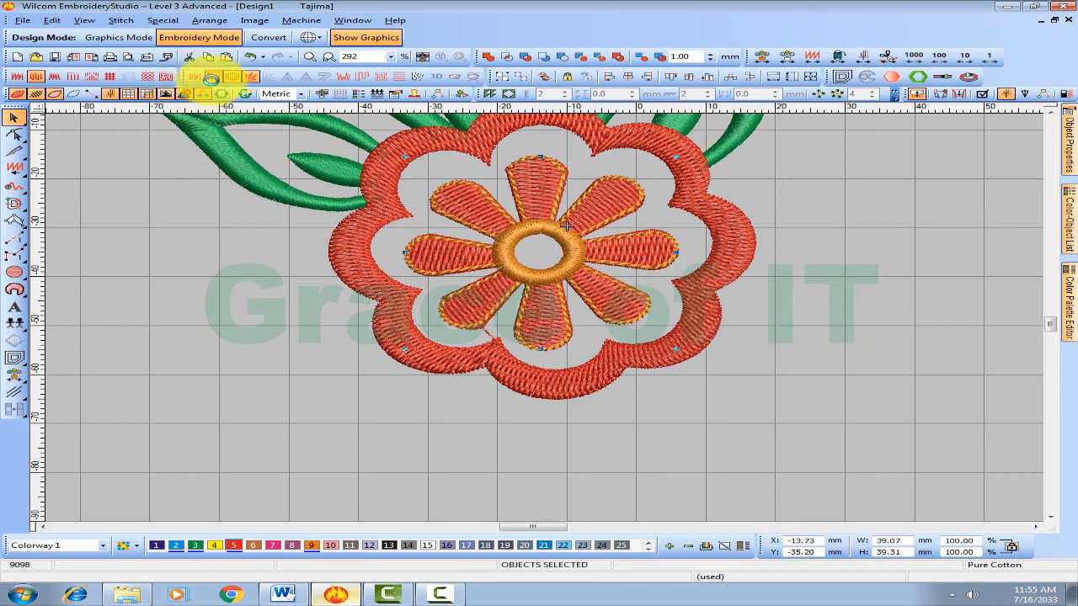
left_click(210, 77)
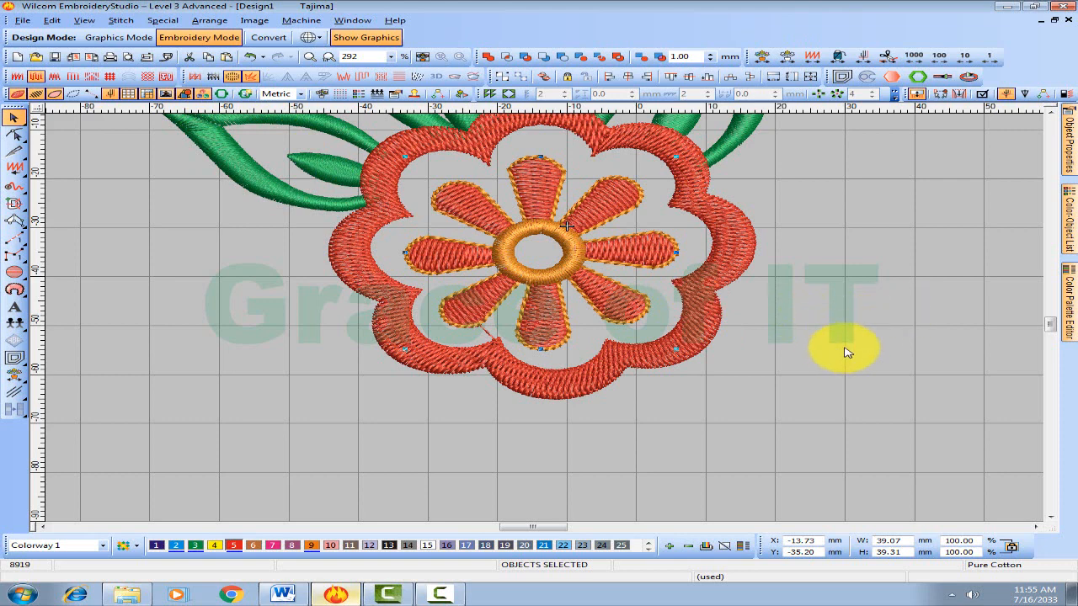
left_click(878, 356)
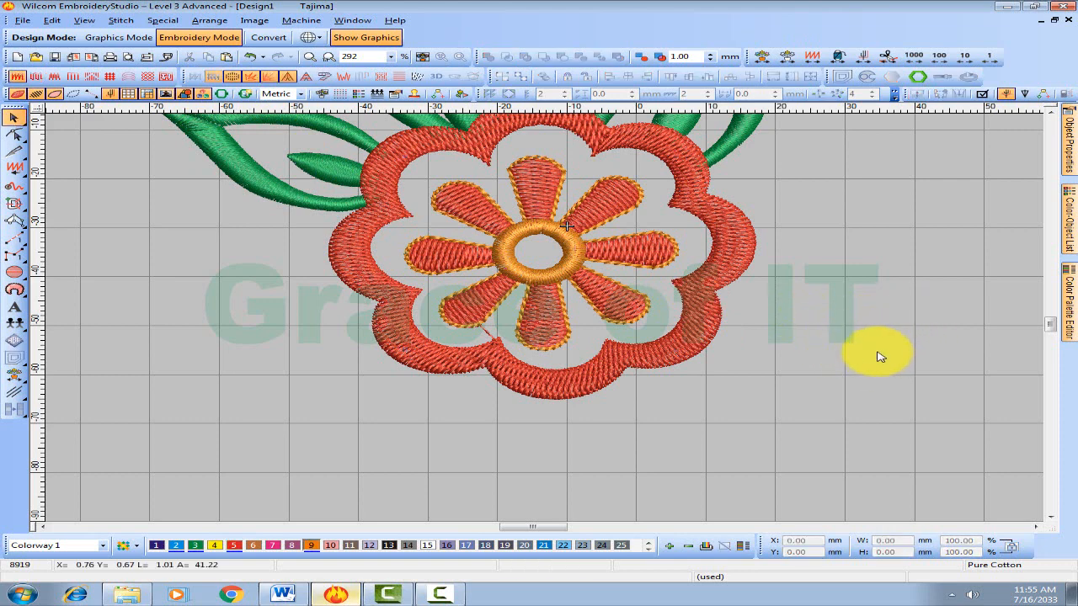
Scale the entire floral design proportionally to a width of 75 mm
key("shift+z")
key("shift+z")
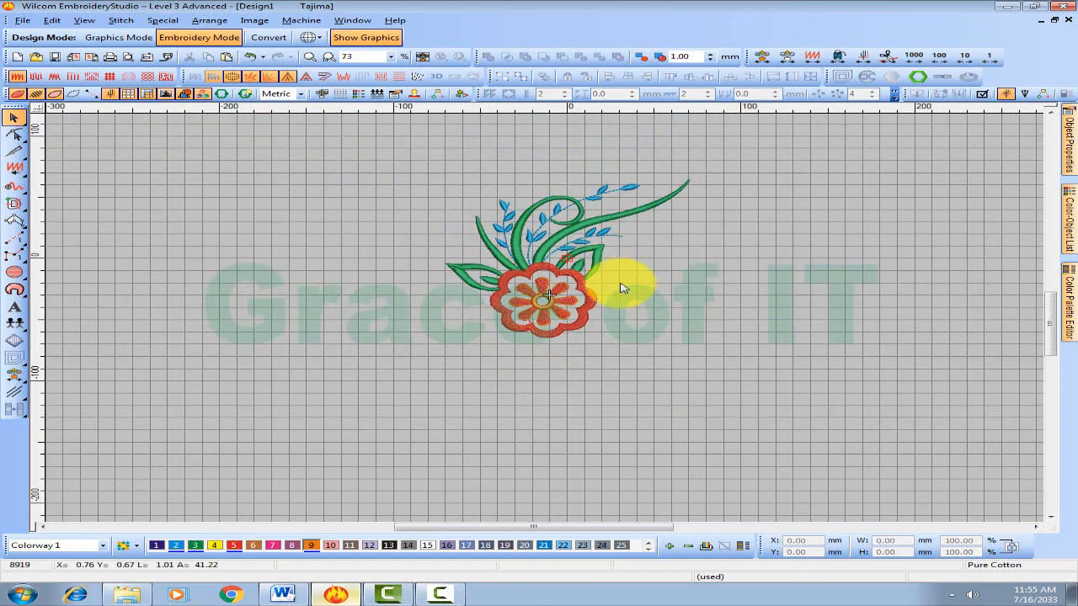
key("ctrl+a")
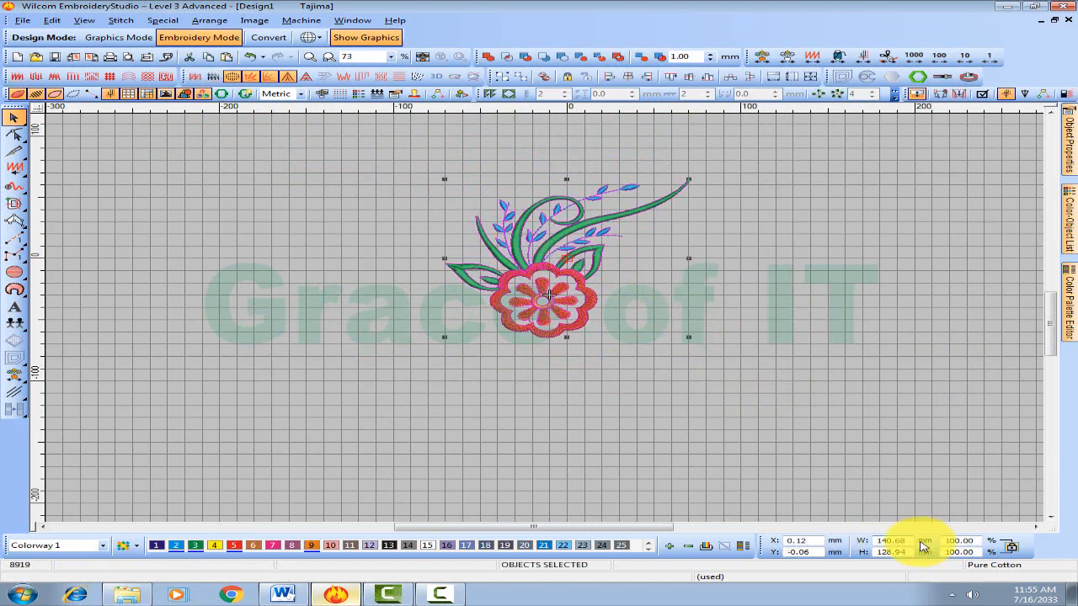
left_click_drag(892, 540, 627, 523)
type("75")
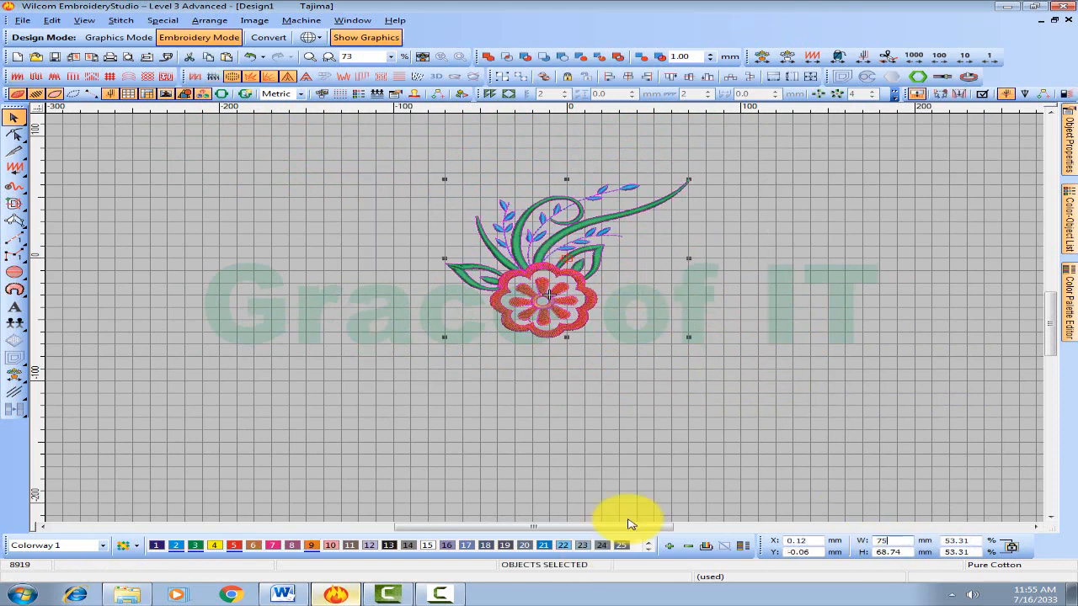
key("Return")
left_click(842, 478)
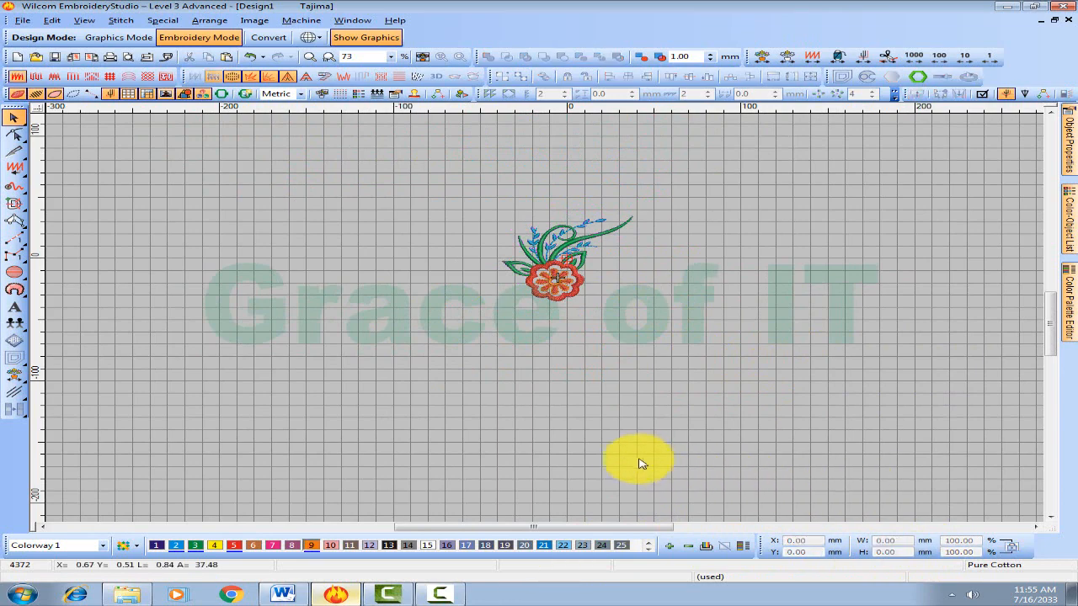
key("0")
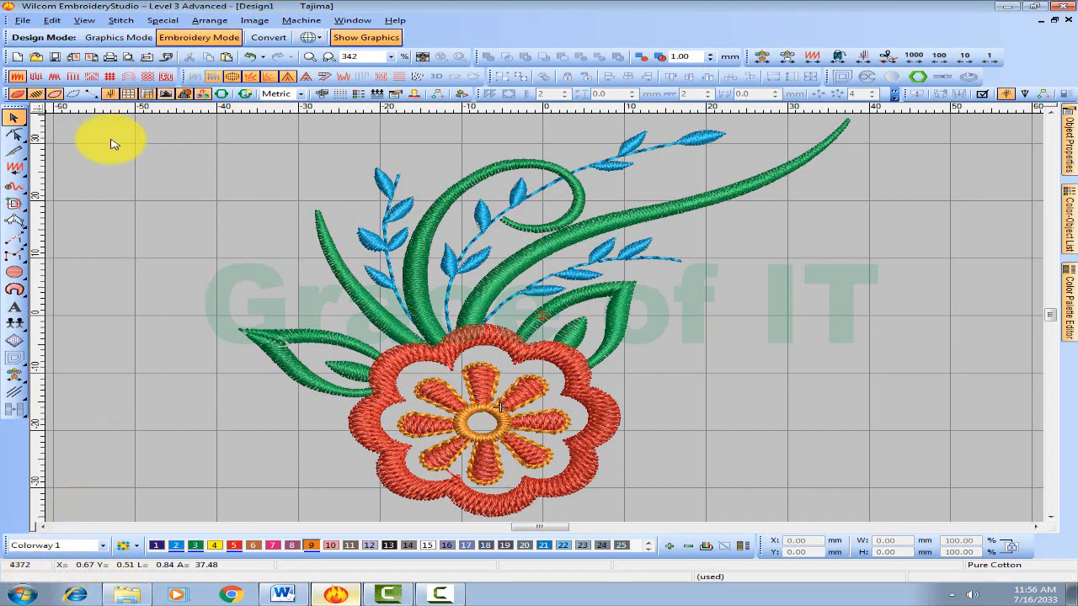
Switch to Microsoft Word and add the line "Stitch count =4372" below "Complete Details & Settings"
left_click(121, 20)
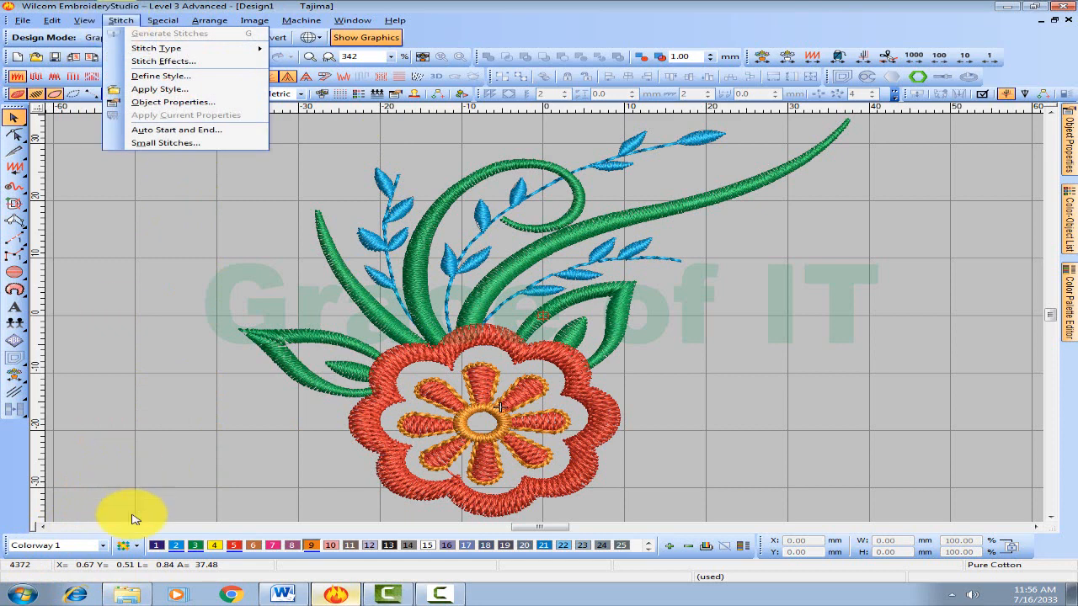
left_click(22, 594)
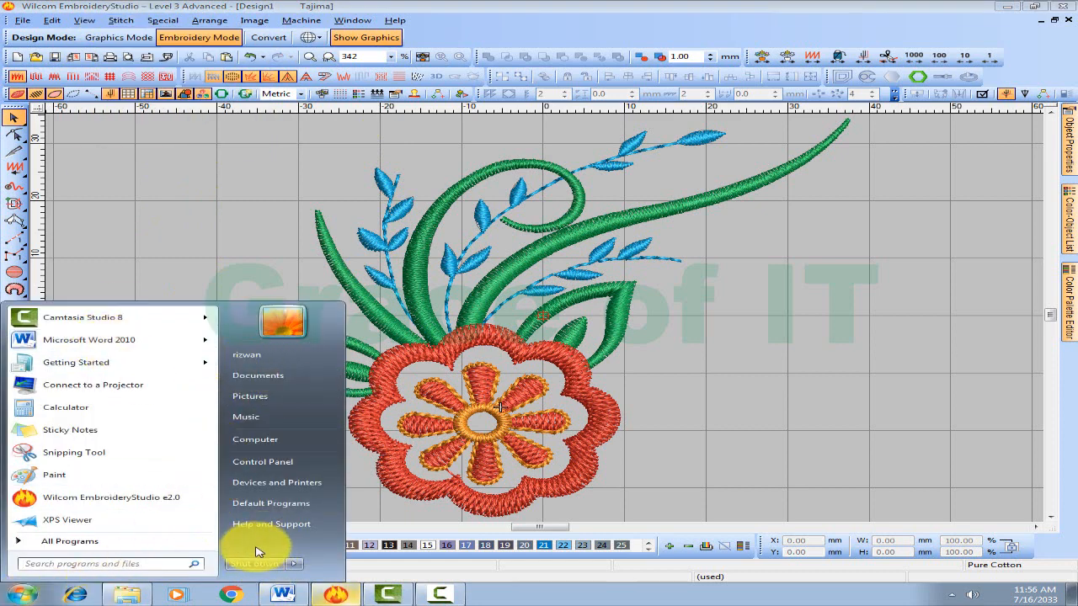
left_click(283, 594)
left_click(792, 459)
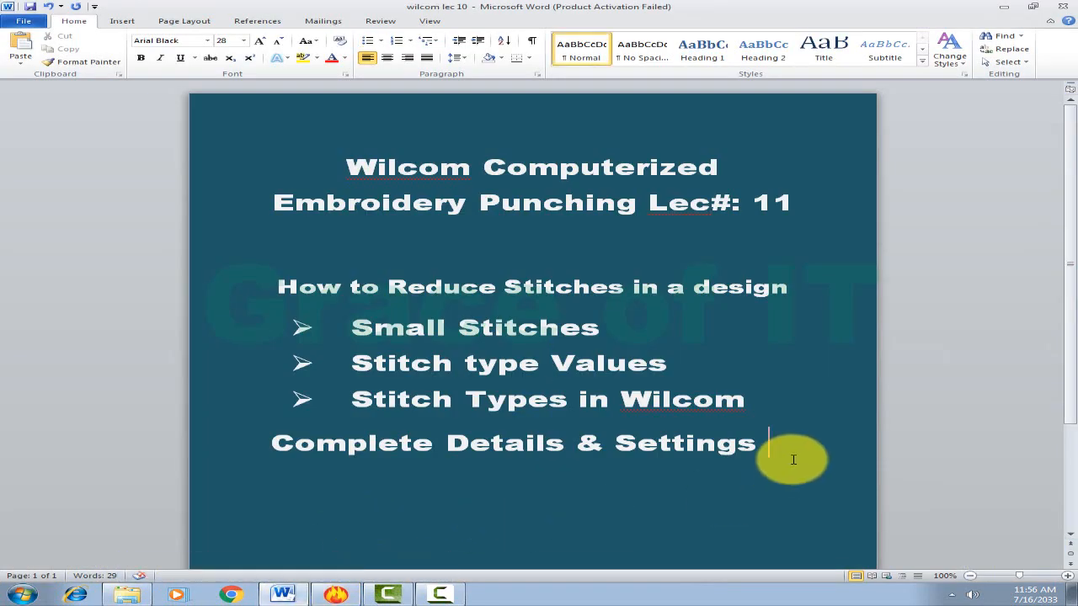
left_click(340, 596)
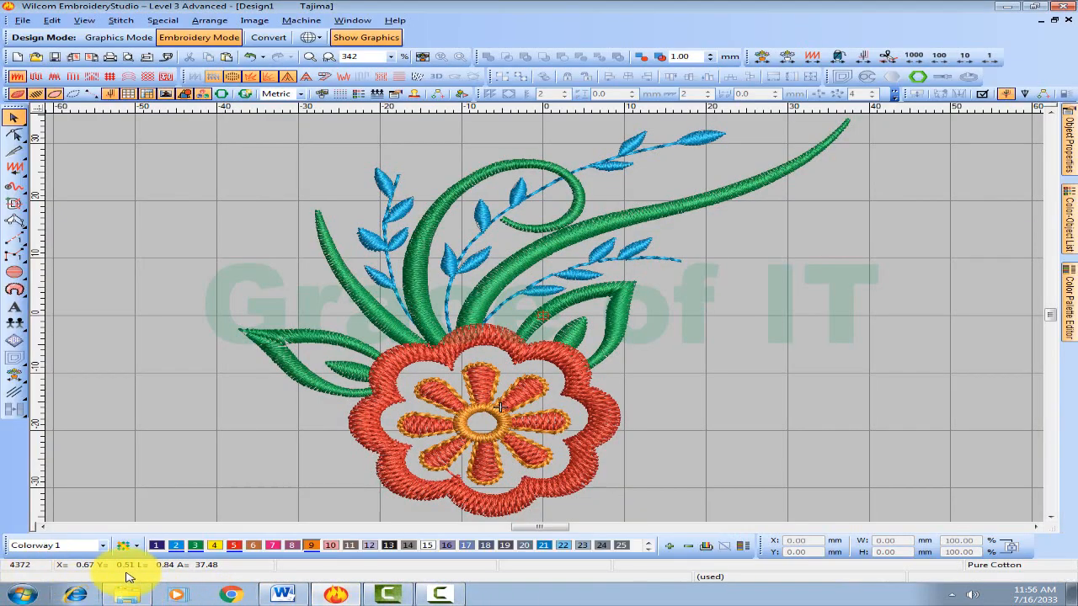
left_click(282, 594)
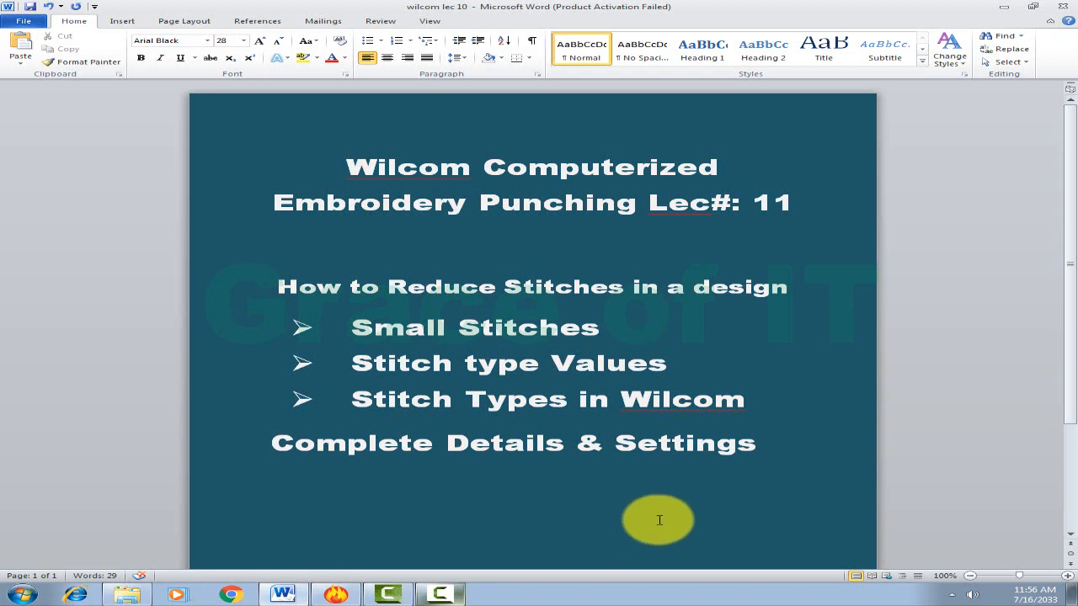
key("Return")
type("Stitch co")
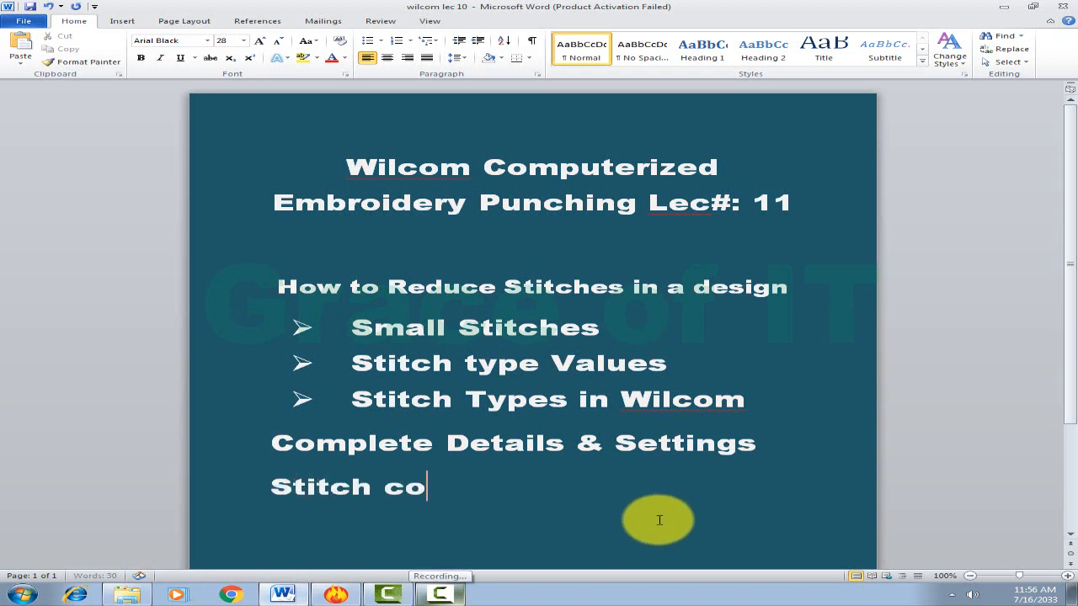
type("unt =")
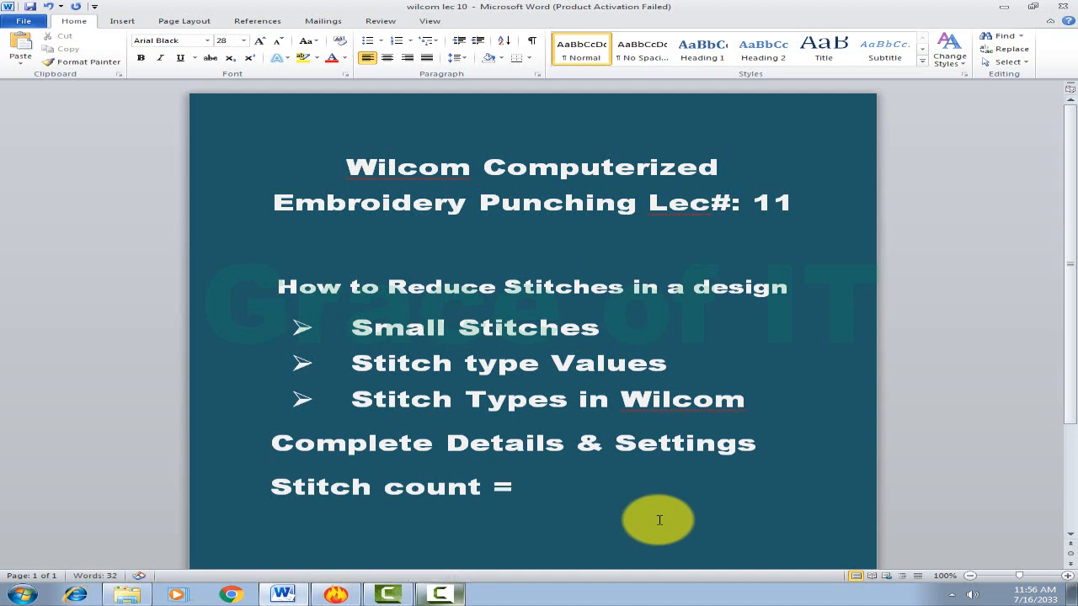
type("4372")
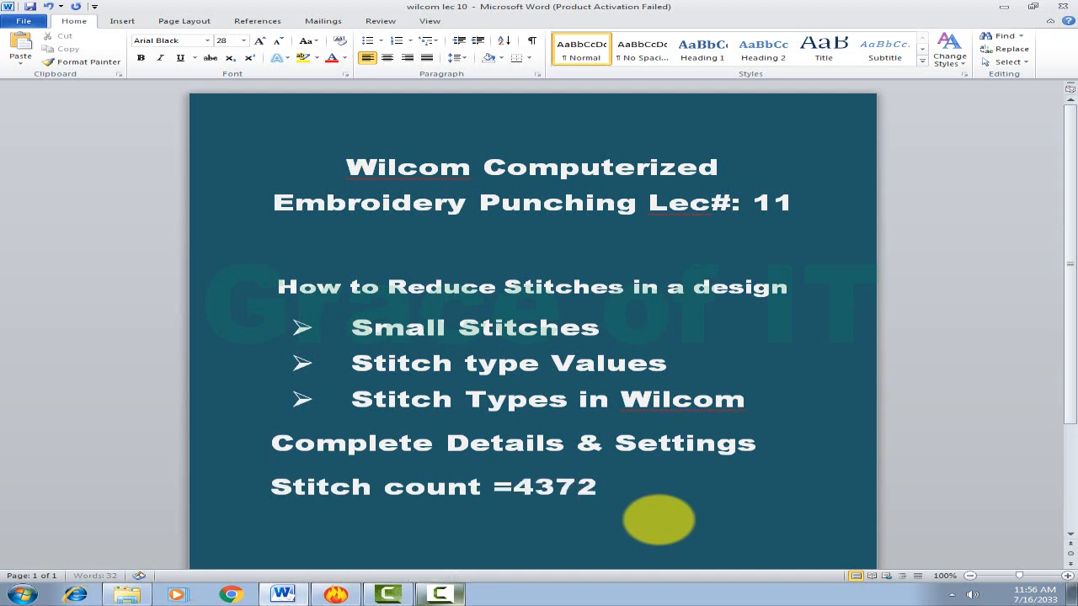
key("Down")
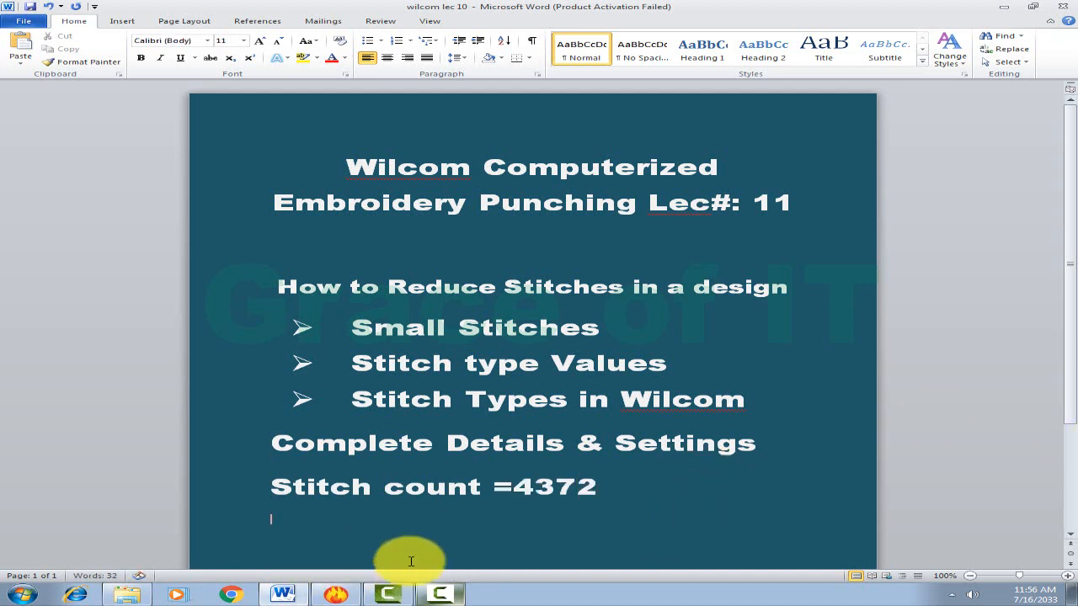
Switch back to Wilcom EmbroideryStudio, select the whole floral design and clear the selection again
left_click(341, 597)
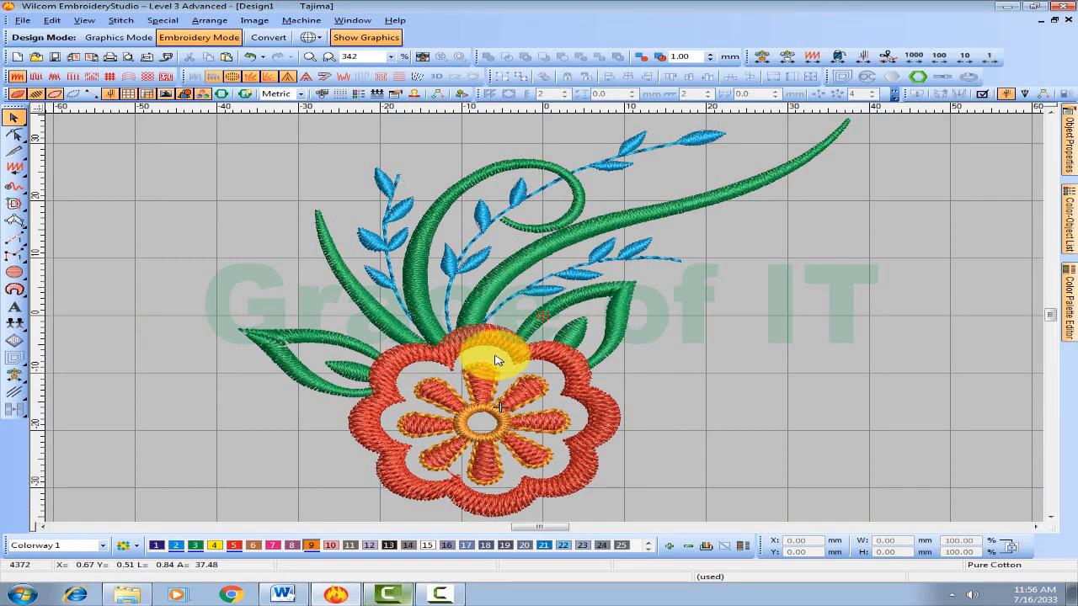
key("shift+z")
left_click_drag(665, 379, 758, 421)
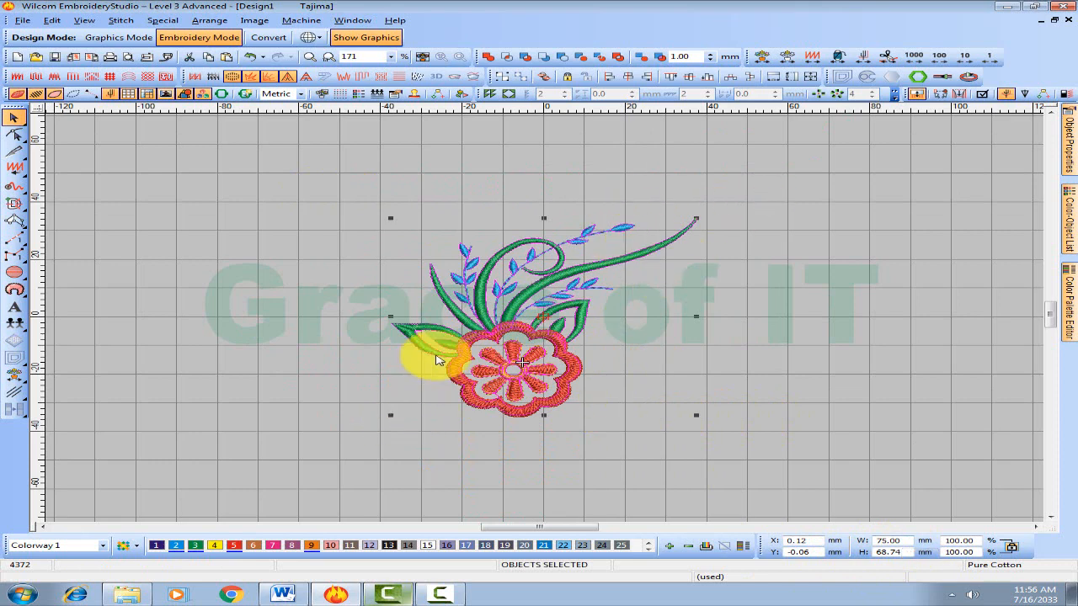
left_click(210, 169)
left_click(120, 20)
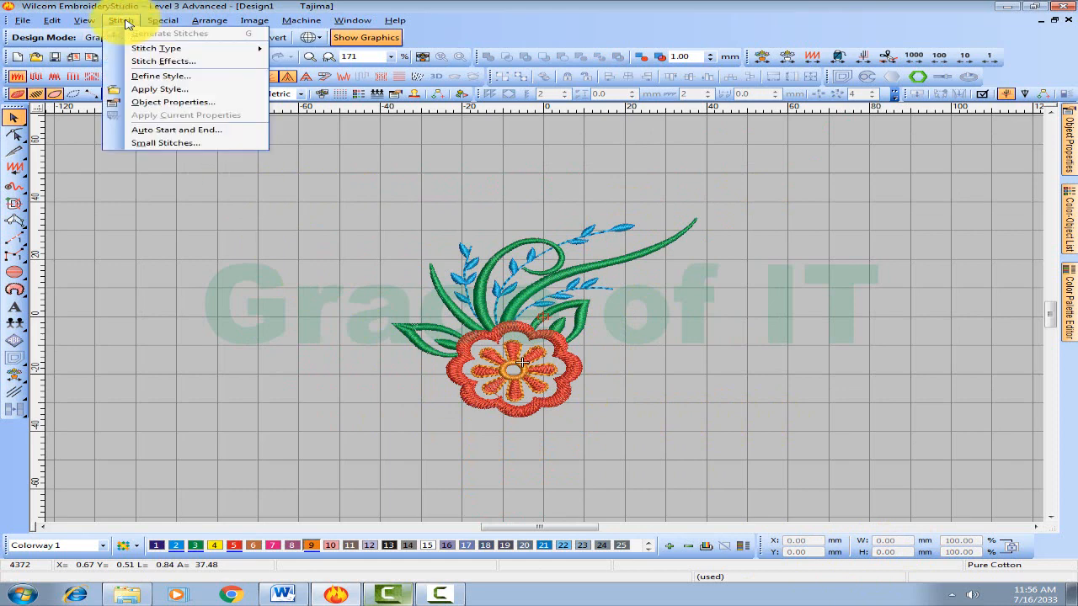
left_click(166, 143)
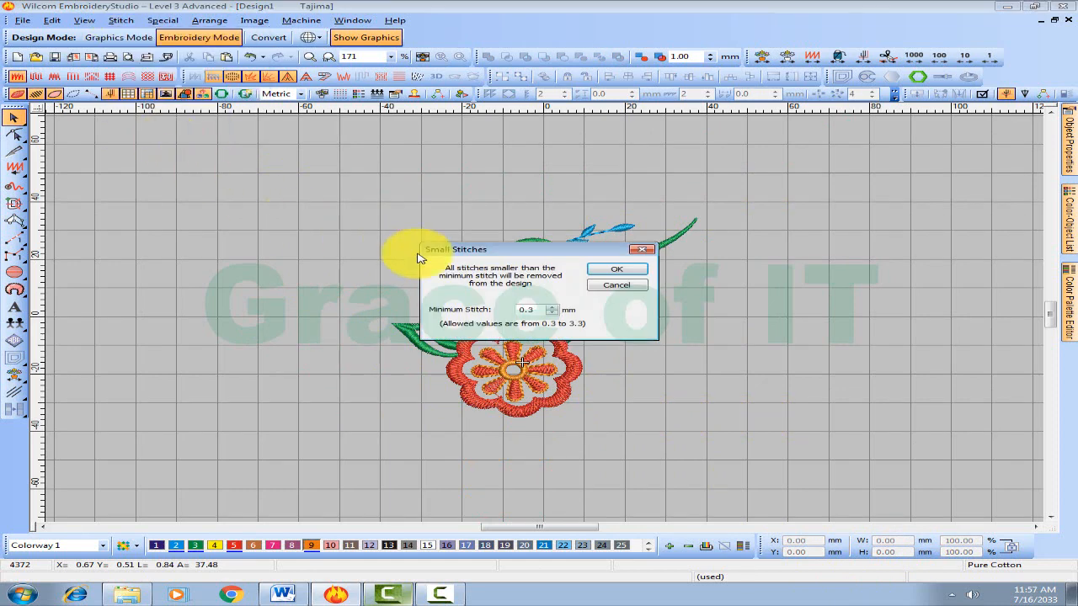
left_click_drag(494, 248, 792, 305)
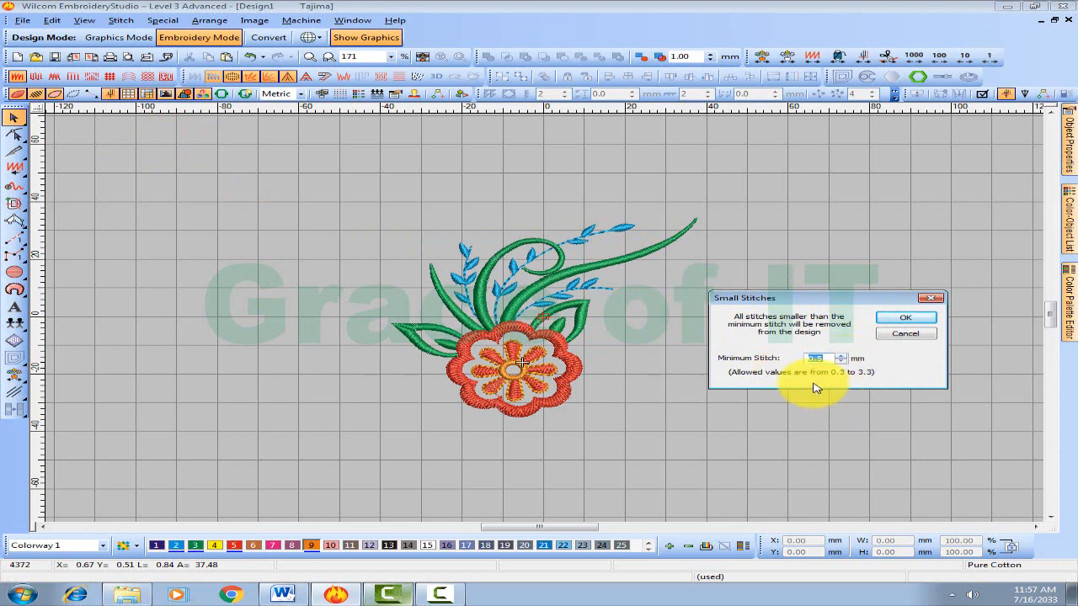
left_click(903, 335)
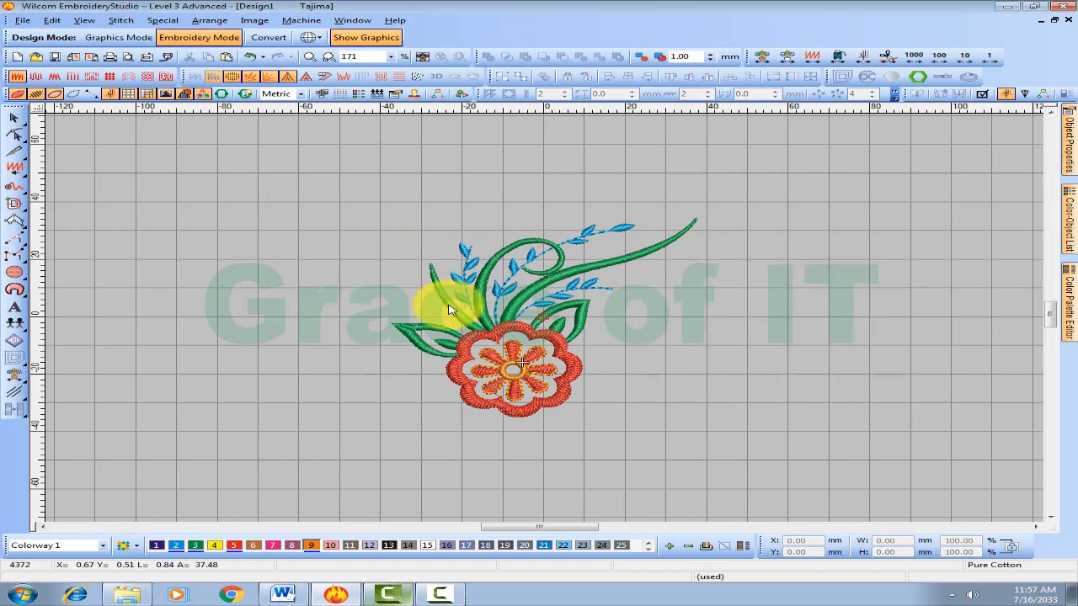
Remove the small stitches from the whole floral design with the Small Stitches command
key("z")
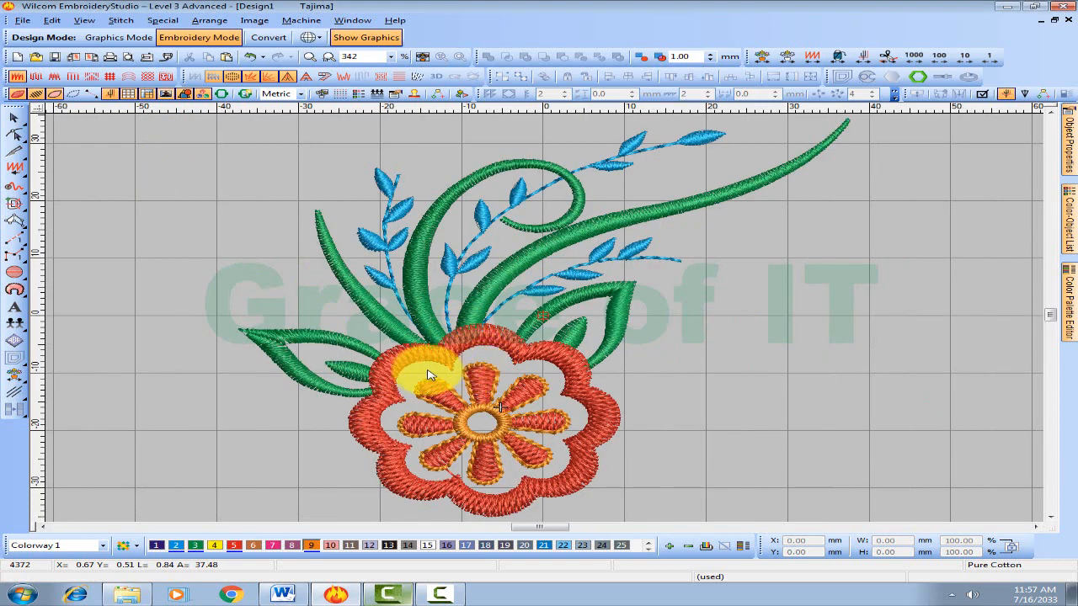
key("b")
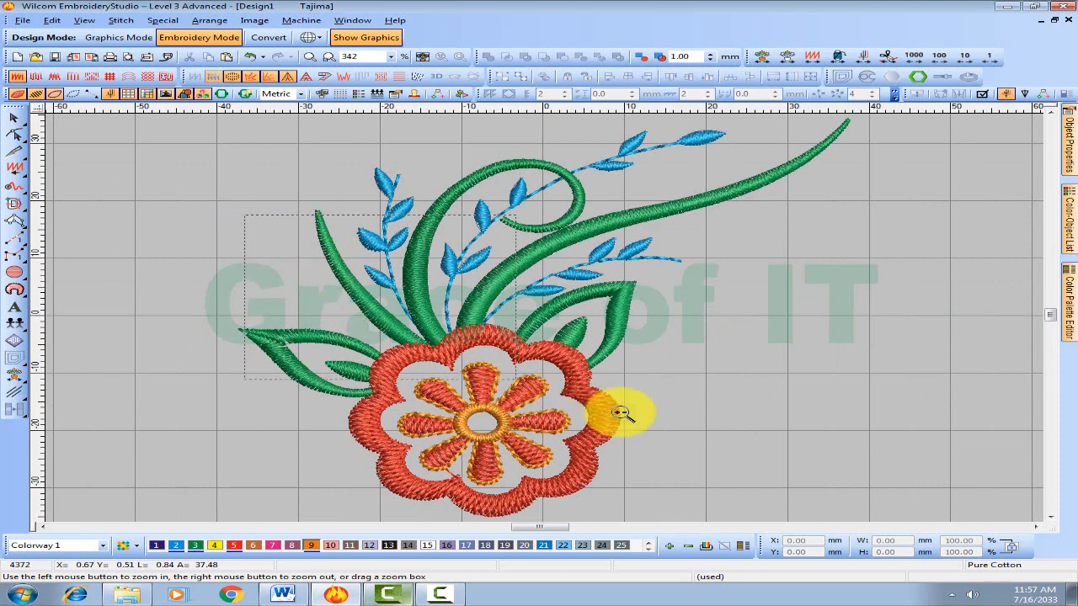
left_click(633, 412)
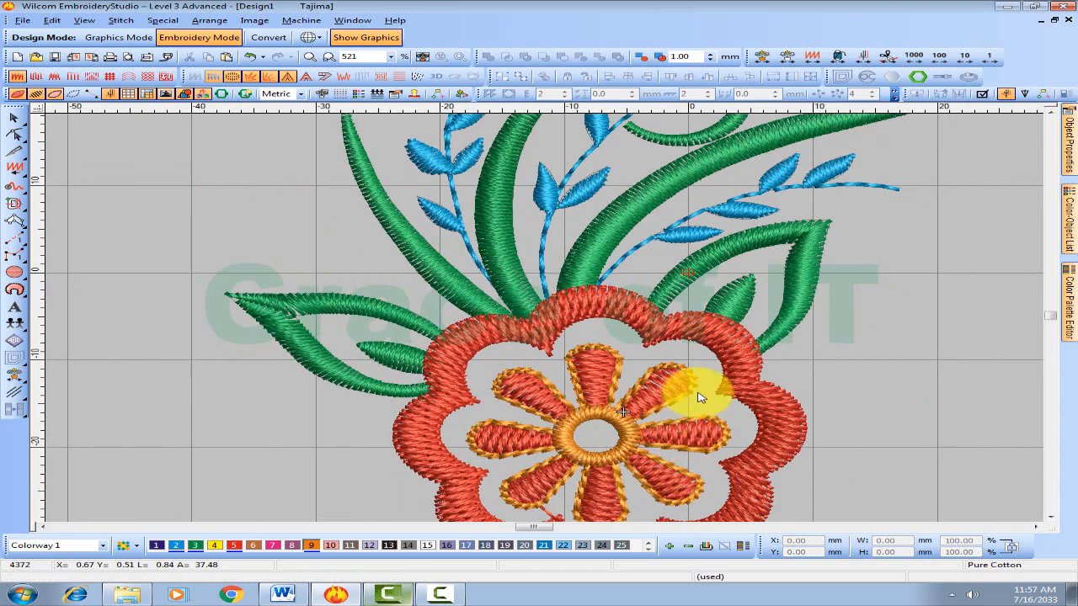
left_click(120, 20)
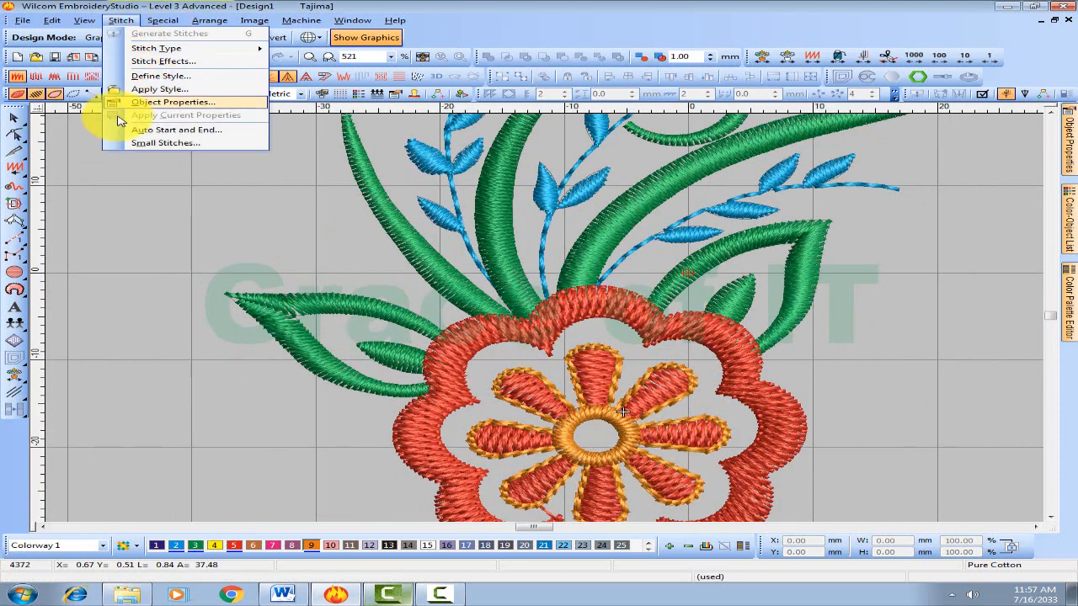
left_click(166, 142)
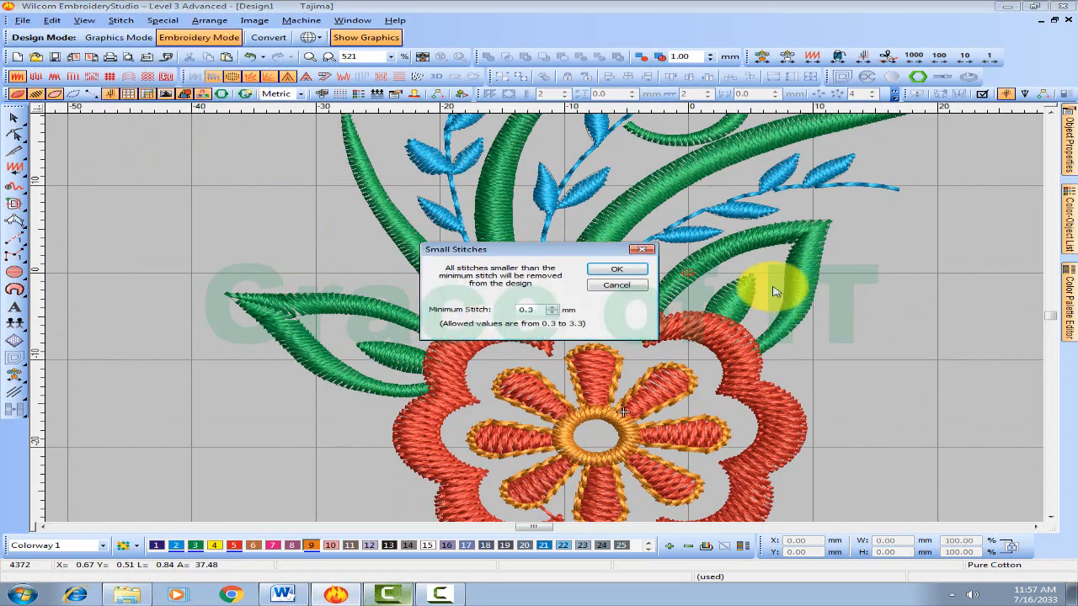
left_click_drag(548, 250, 913, 194)
left_click(971, 216)
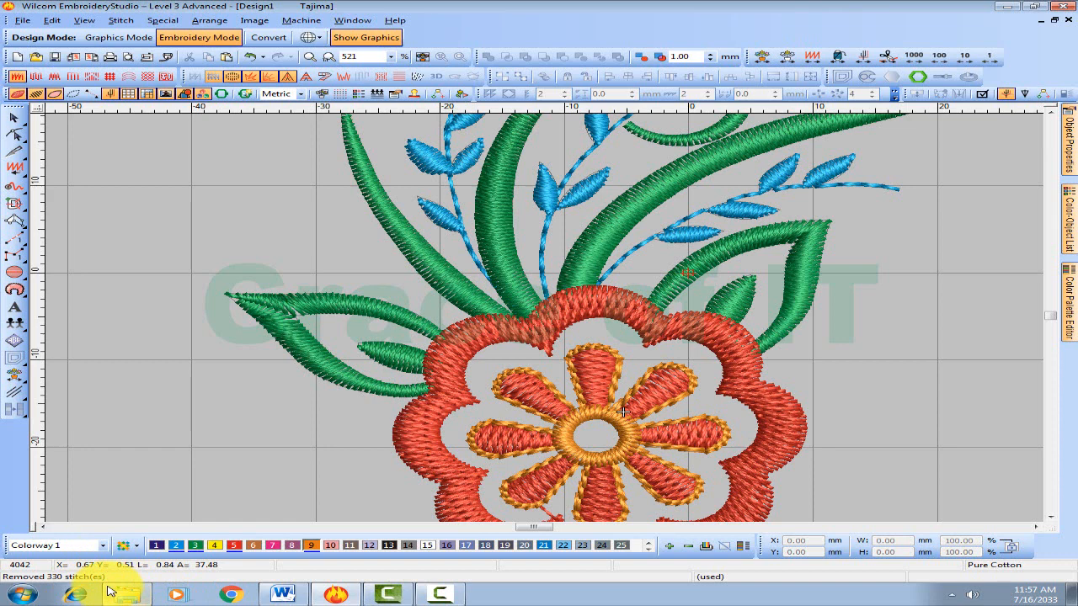
Compare the design's stitch count with the highlighted 4372 in Microsoft Word, and return to Wilcom EmbroideryStudio
key("shift+z")
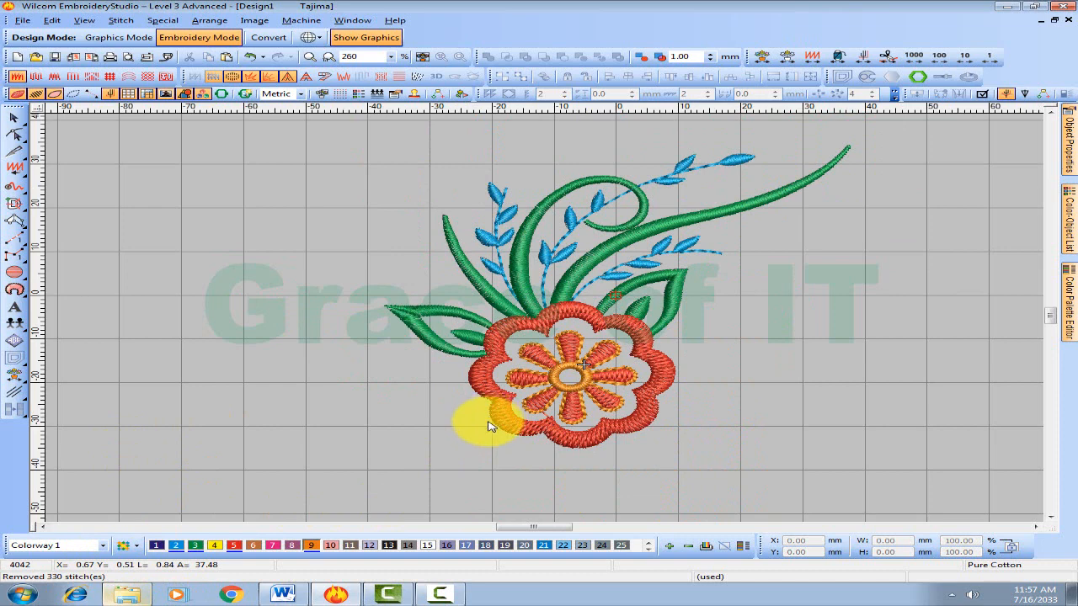
left_click(119, 20)
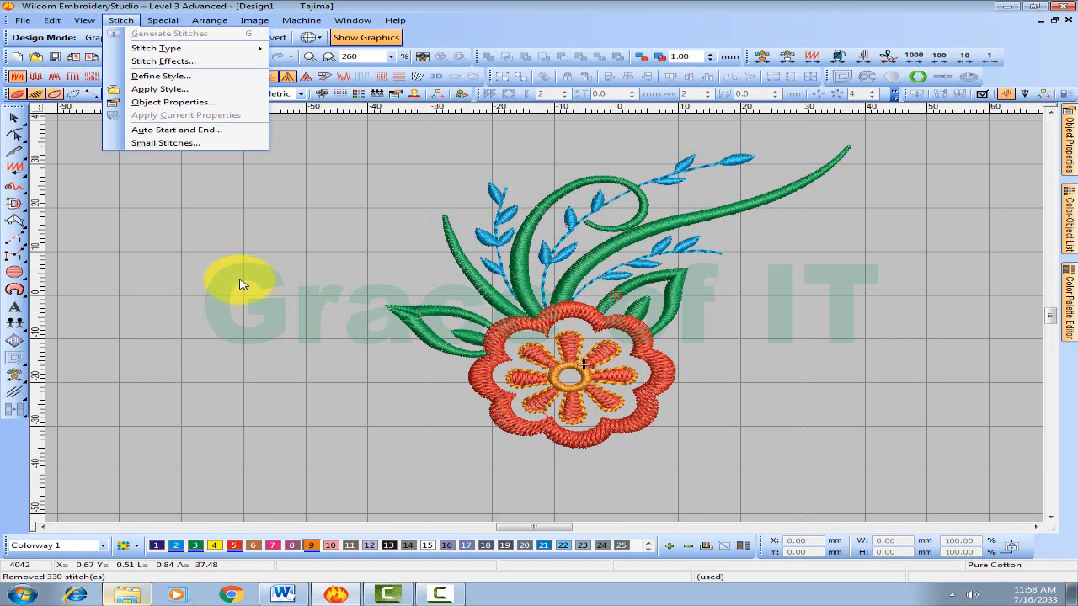
left_click(356, 209)
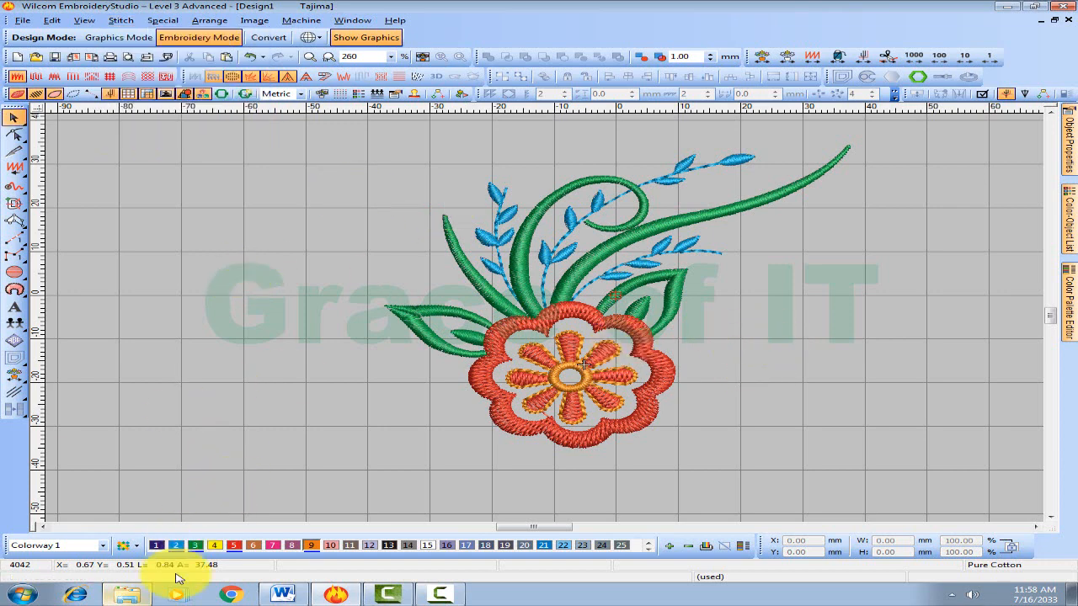
left_click(283, 594)
left_click_drag(606, 496, 522, 494)
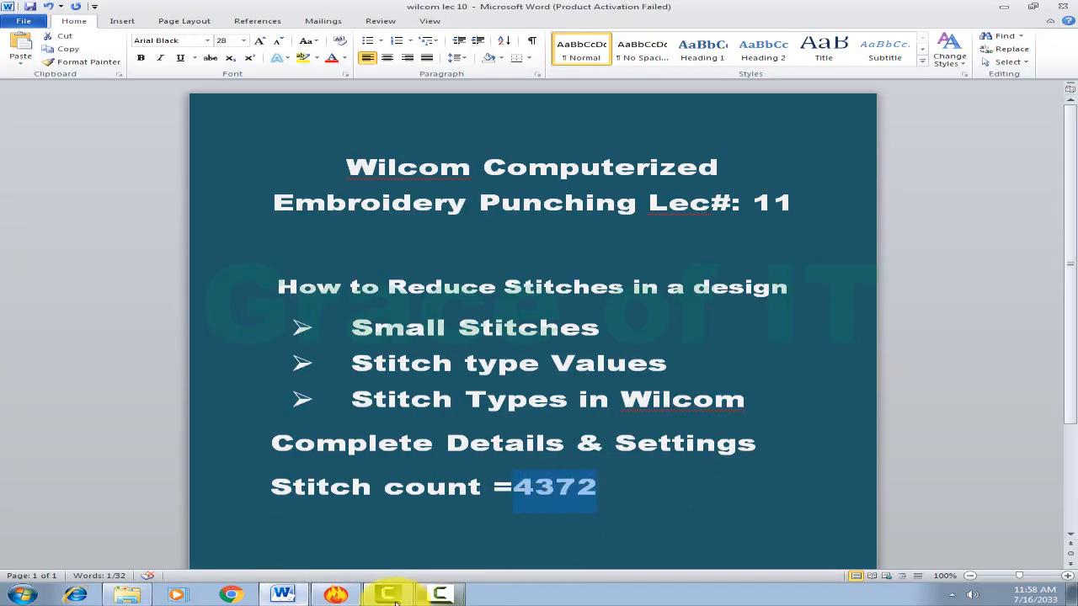
left_click(335, 594)
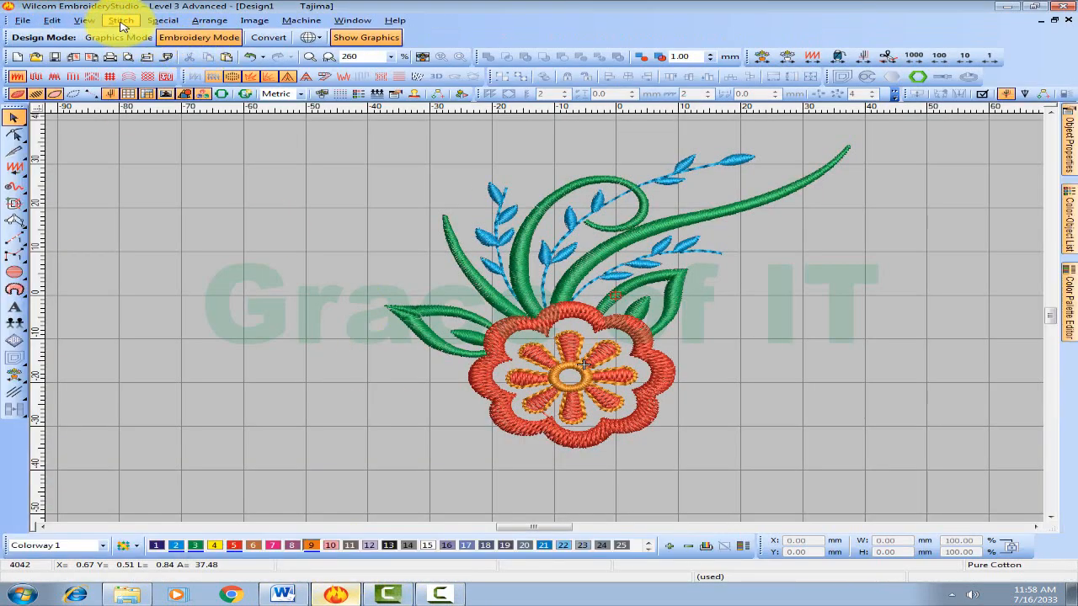
View the stitch types used in the design through Select By Stitch Type, and leave without selecting any
left_click(51, 21)
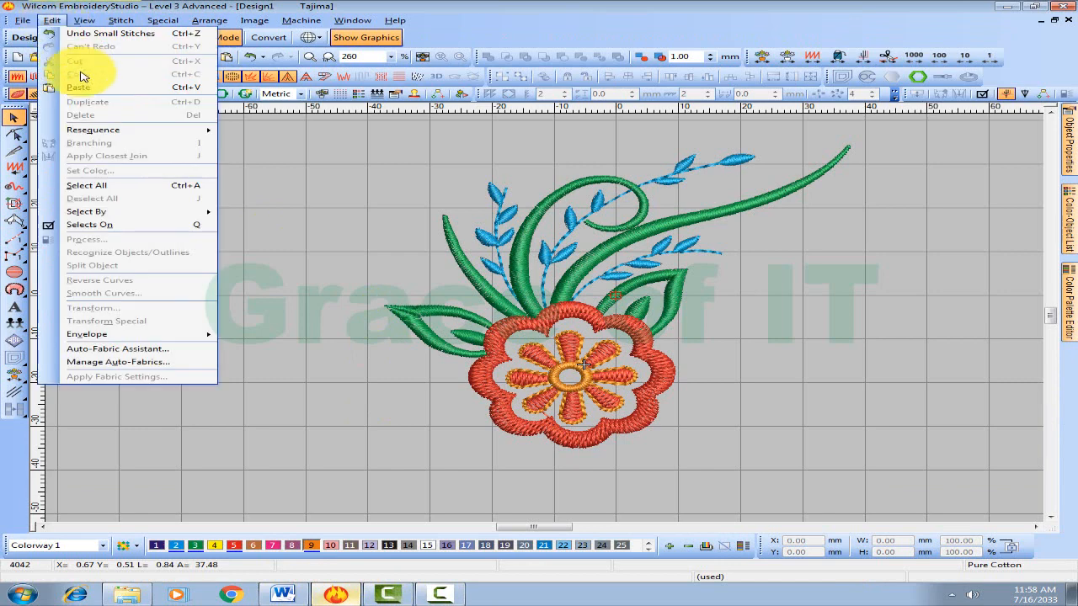
mouse_move(161, 214)
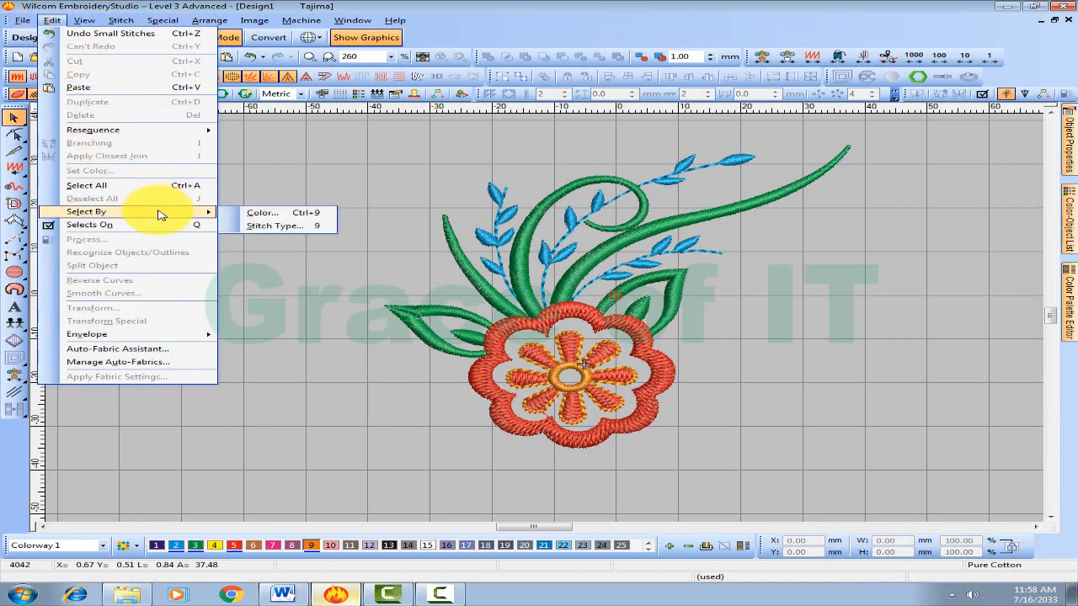
left_click(282, 227)
left_click_drag(481, 237, 185, 119)
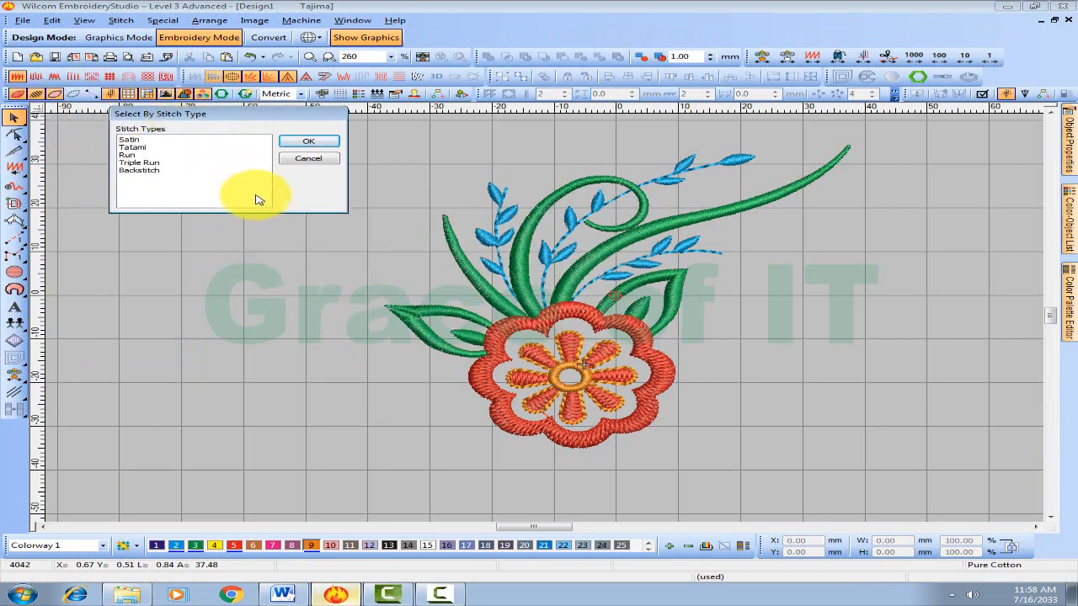
key("Escape")
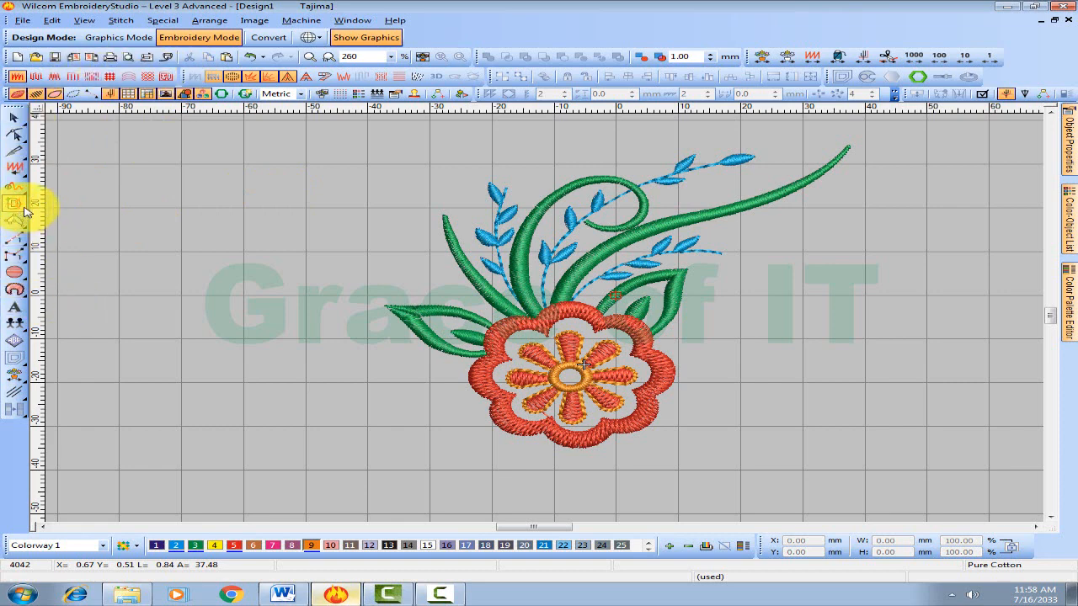
Digitize a satin-filled circle about 13 mm across in the empty area beside the floral design and select it
left_click(14, 271)
left_click(190, 212)
left_click(168, 237)
left_click(150, 225)
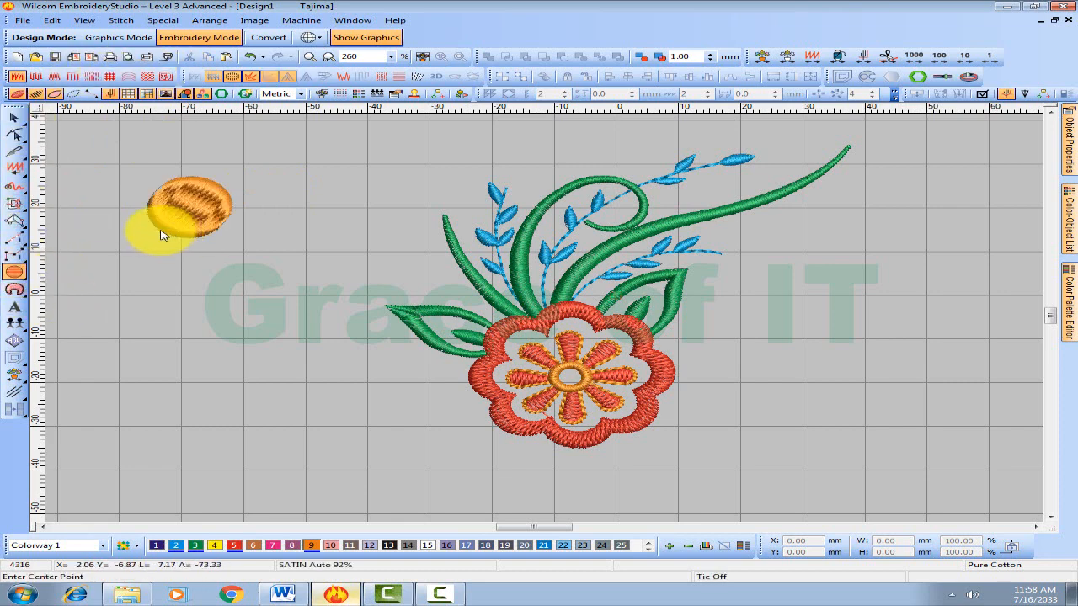
left_click(14, 117)
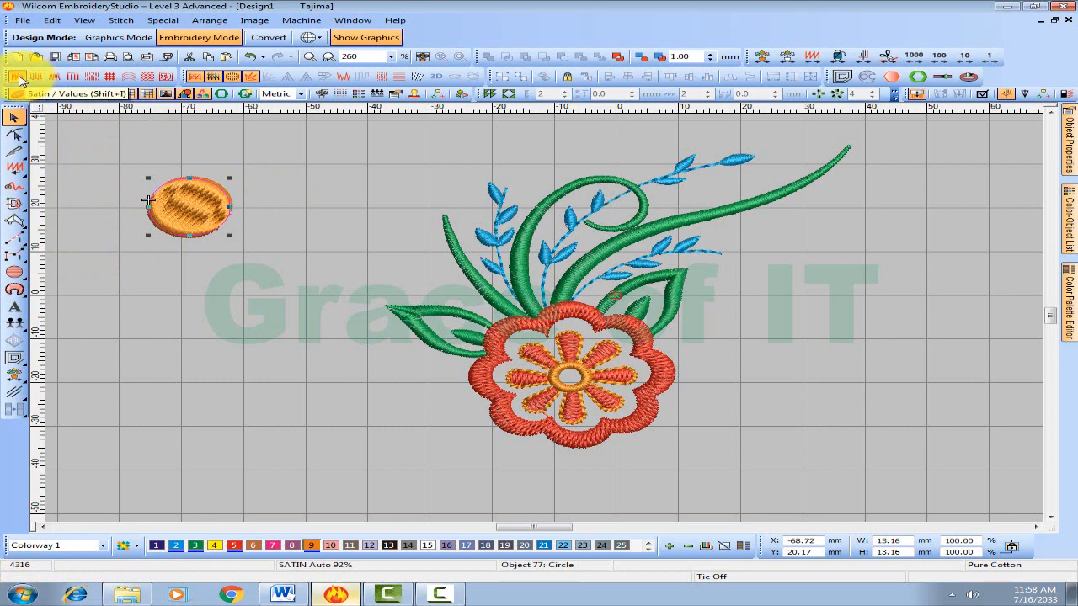
Alternate the circle's fill between Tatami and Satin to compare stitch counts, finishing on Tatami
left_click(35, 77)
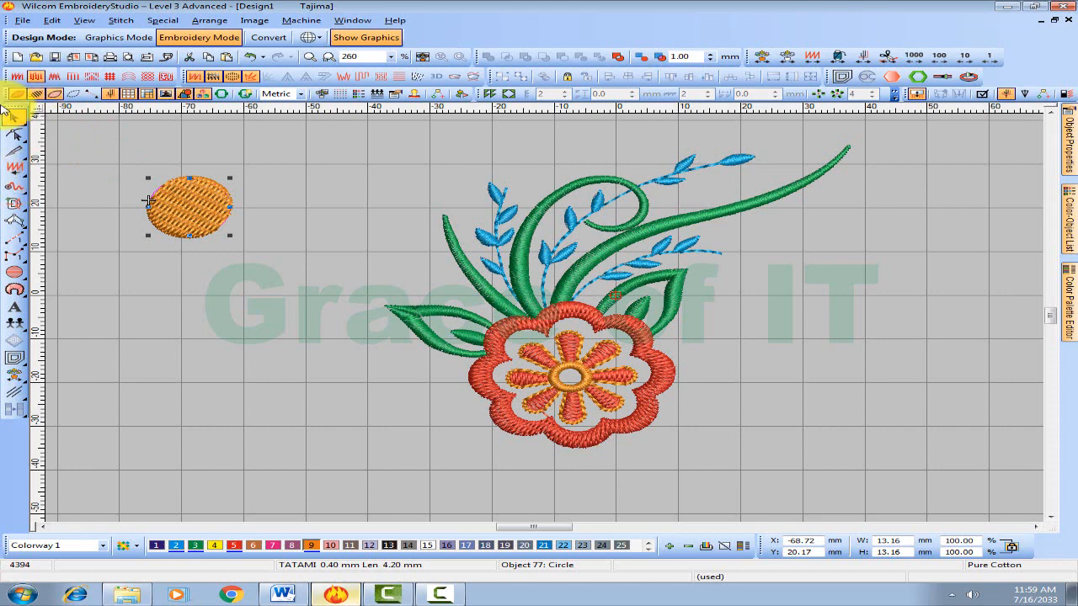
left_click(16, 76)
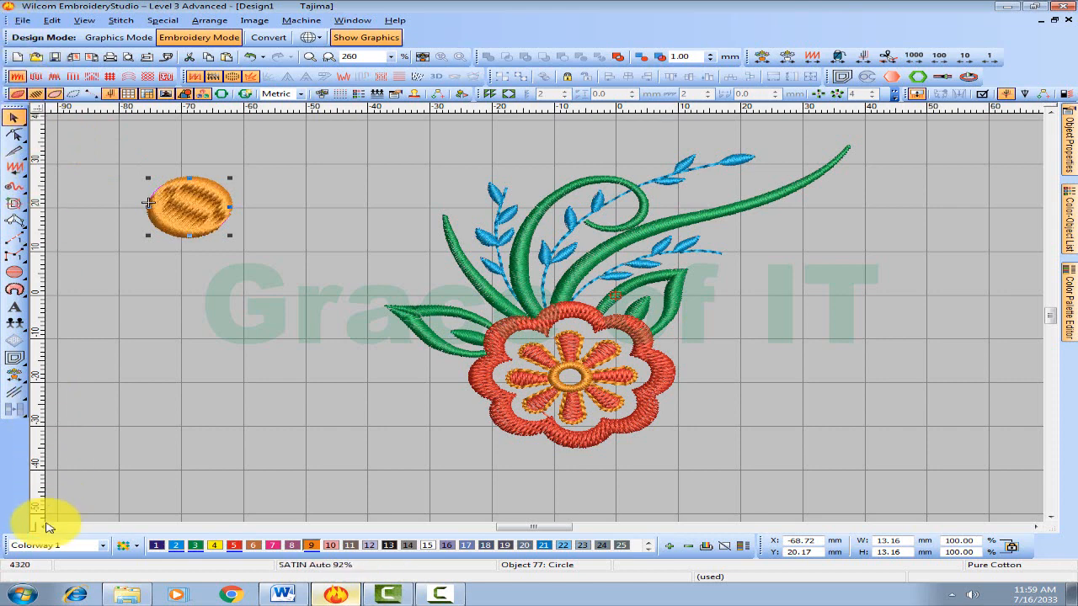
left_click(35, 75)
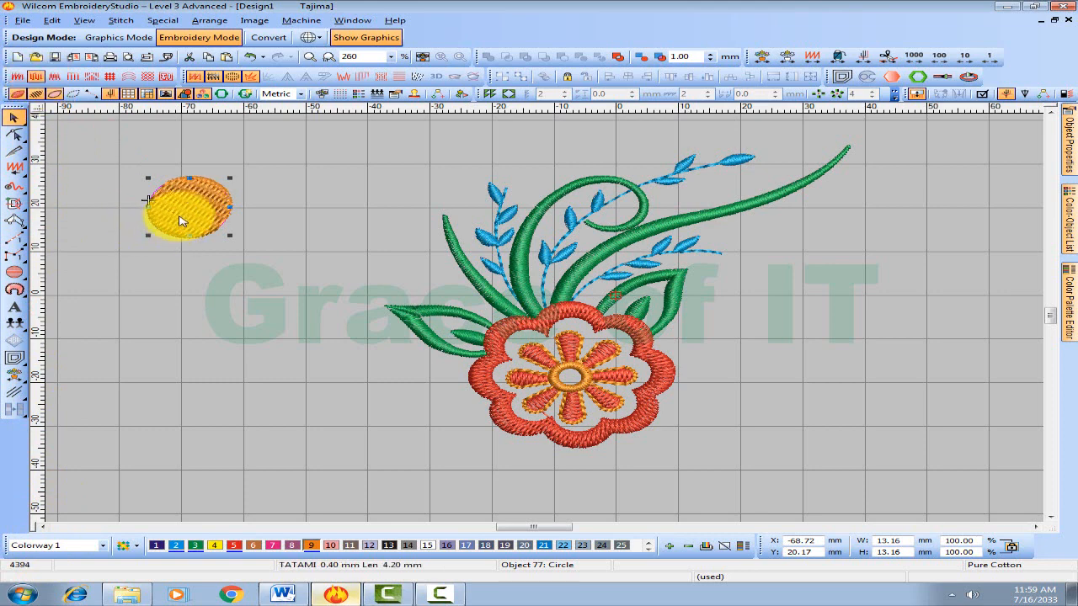
Apply a Zigzag fill to the circle and set its spacing to 0.50 mm
left_click(55, 77)
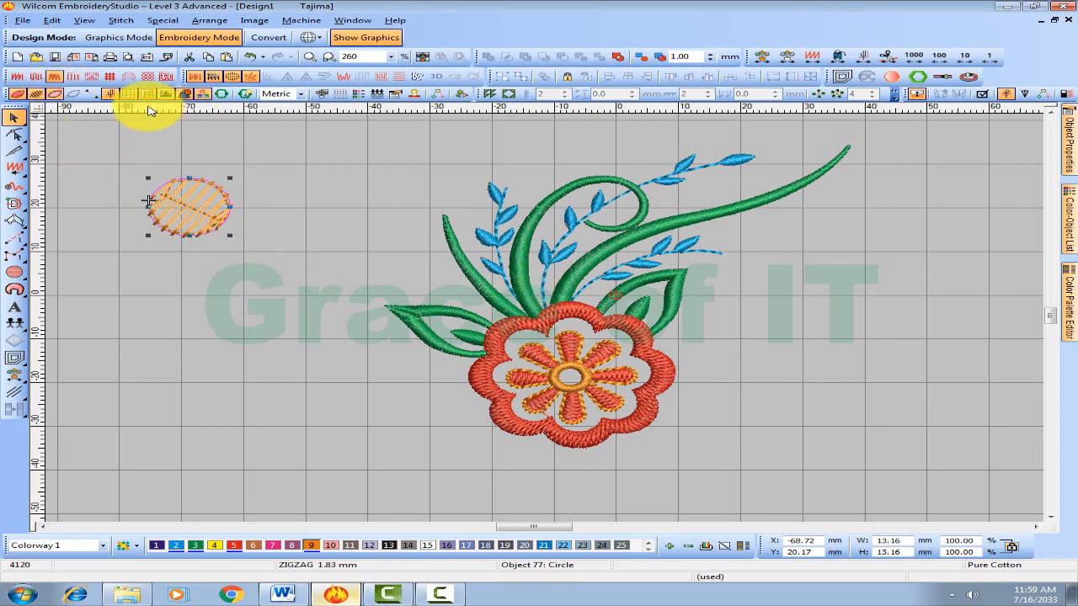
right_click(55, 76)
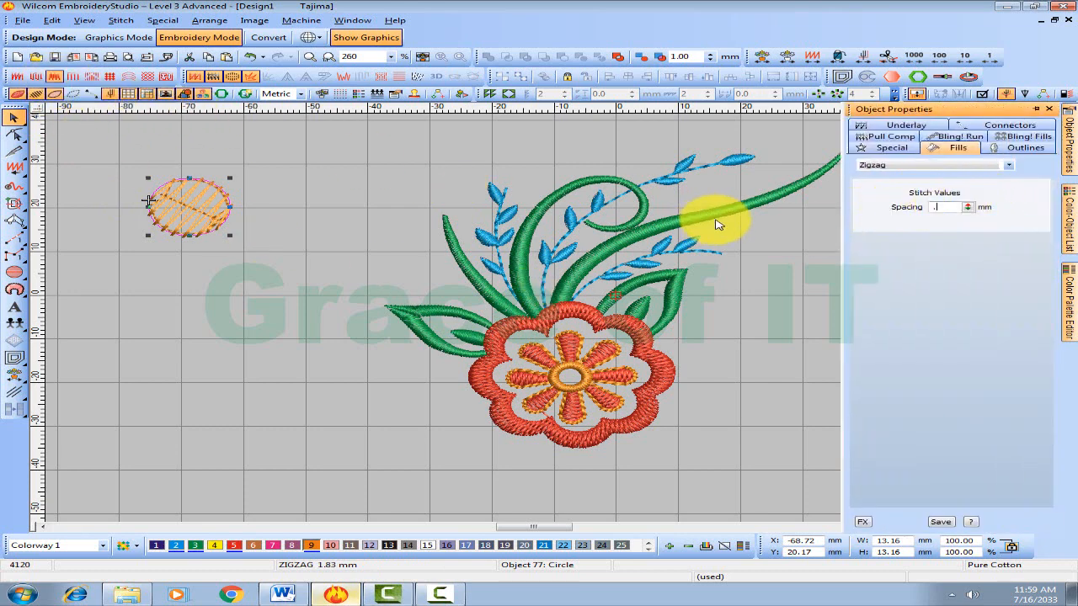
key("Return")
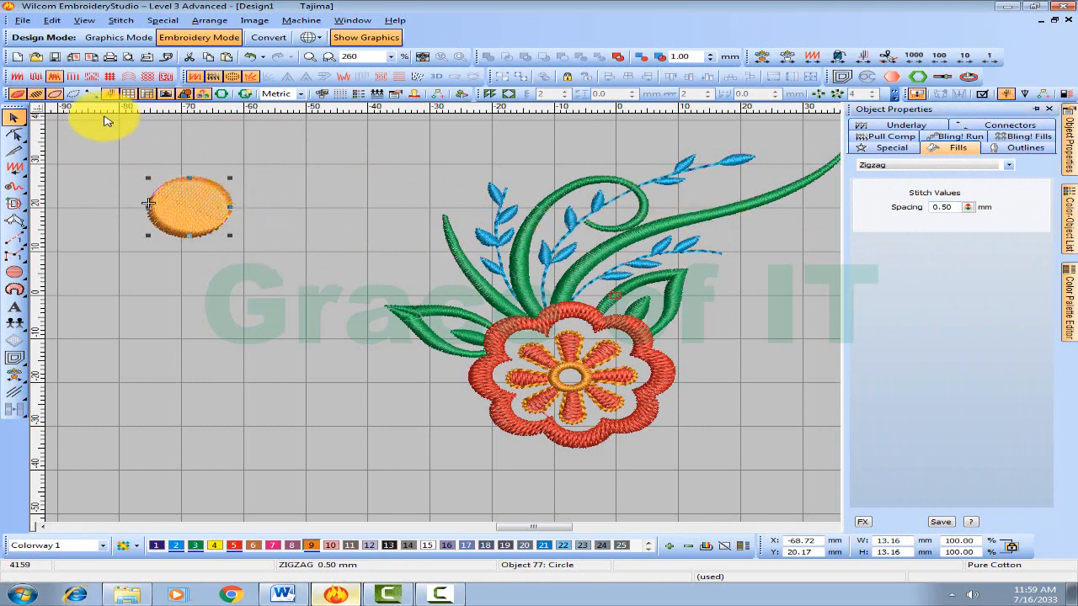
Apply an E Stitch fill to the circle and set its spacing to 3 mm
left_click(73, 77)
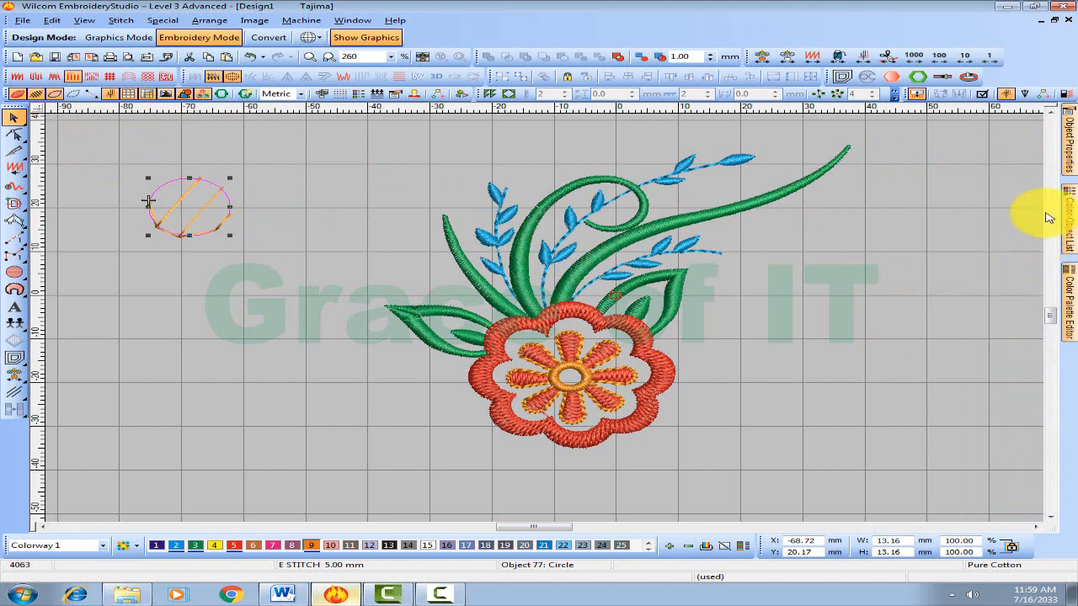
mouse_move(1071, 165)
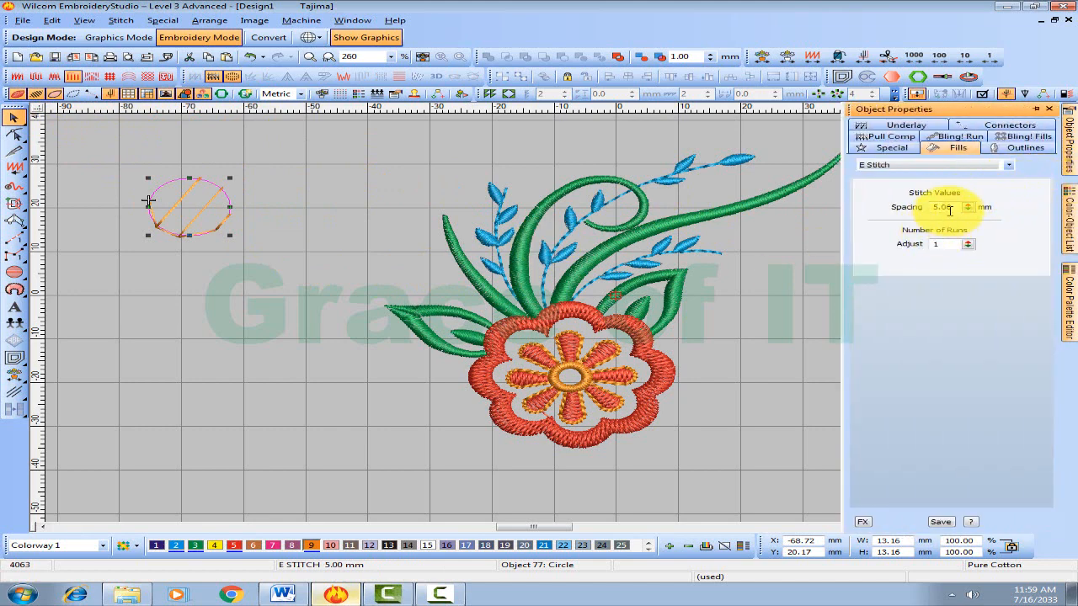
left_click_drag(953, 207, 902, 211)
type("3")
key("Return")
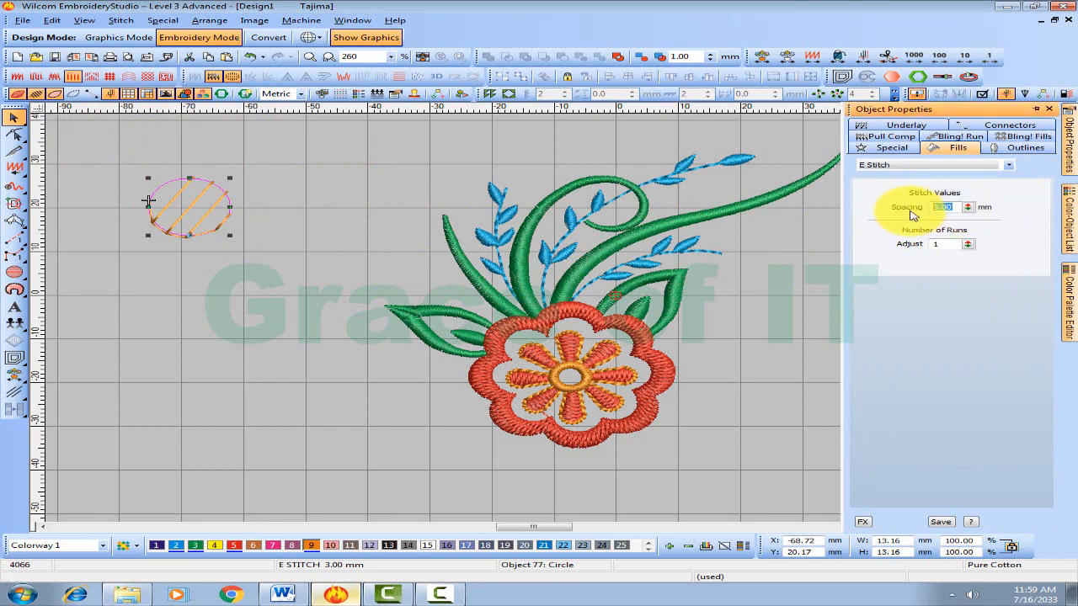
Try E Stitch spacings of 1 mm, 0.5 mm and 5 mm on the circle to compare stitch counts
type("1")
key("Return")
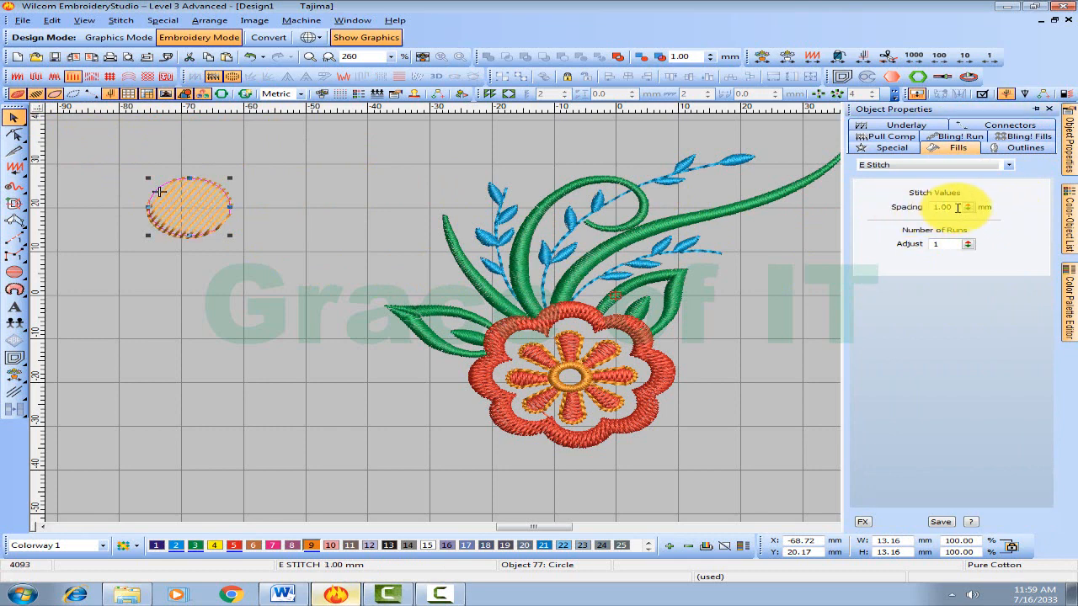
type(".5")
key("Return")
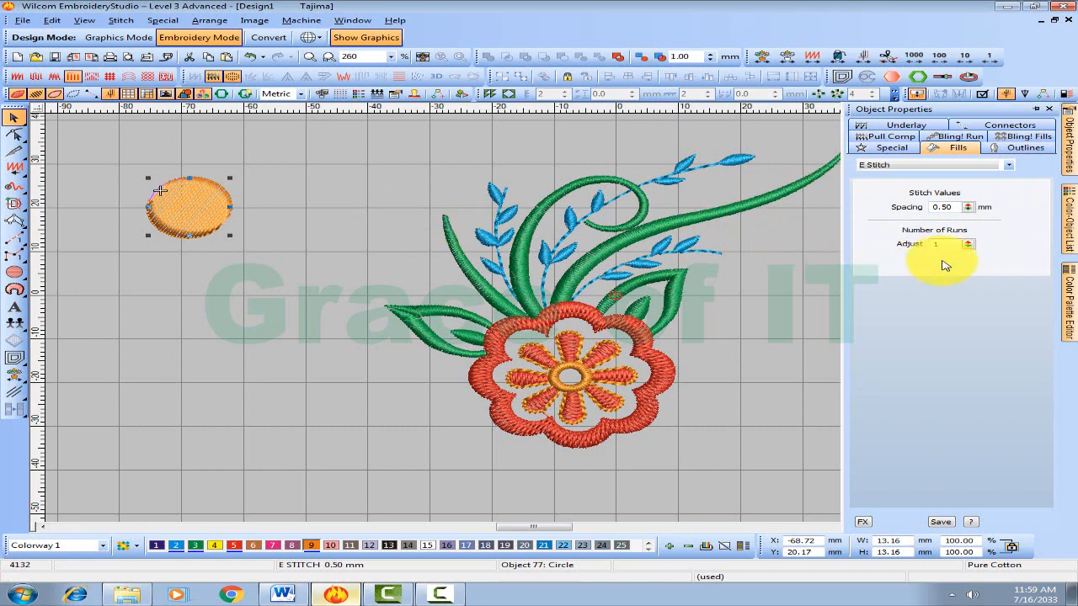
double_click(934, 207)
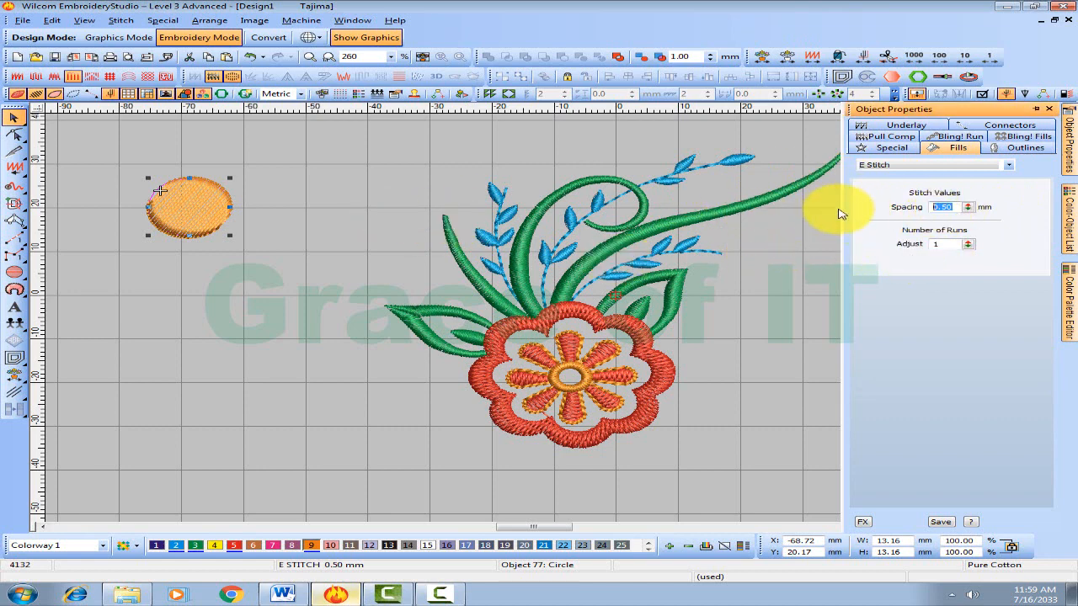
key("Return")
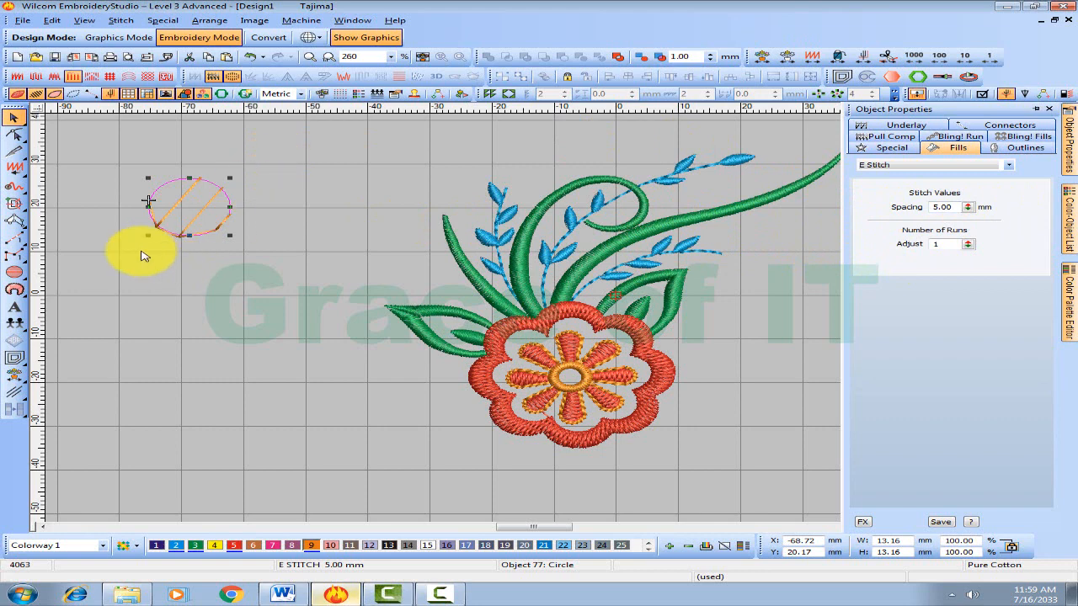
Show the circle as plain stitch lines and try 2 runs, then 3 runs, for its E Stitch fill
key("b")
left_click_drag(120, 174, 294, 268)
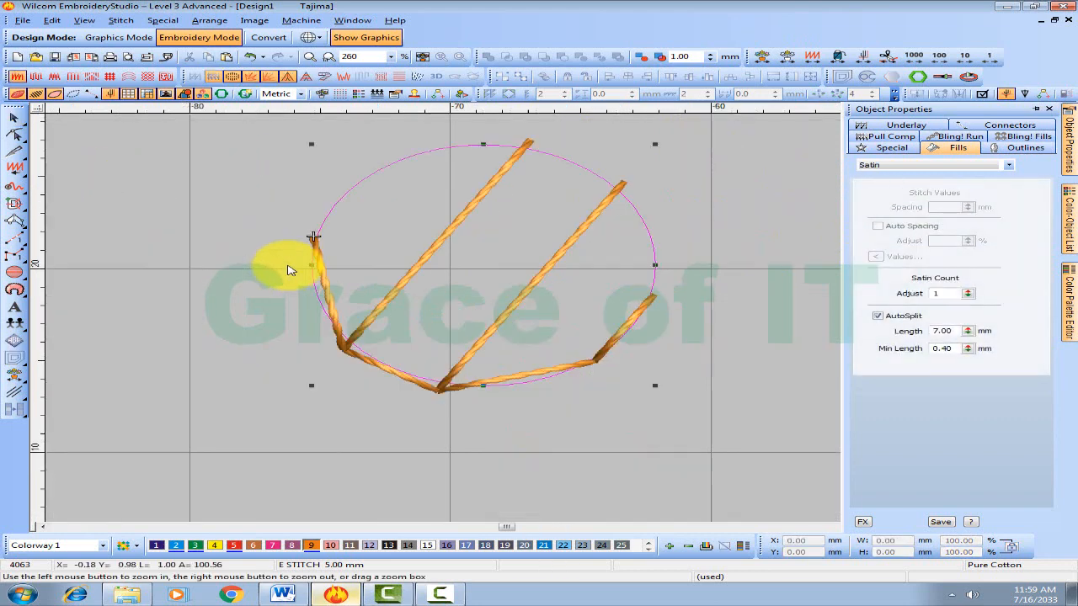
key("s")
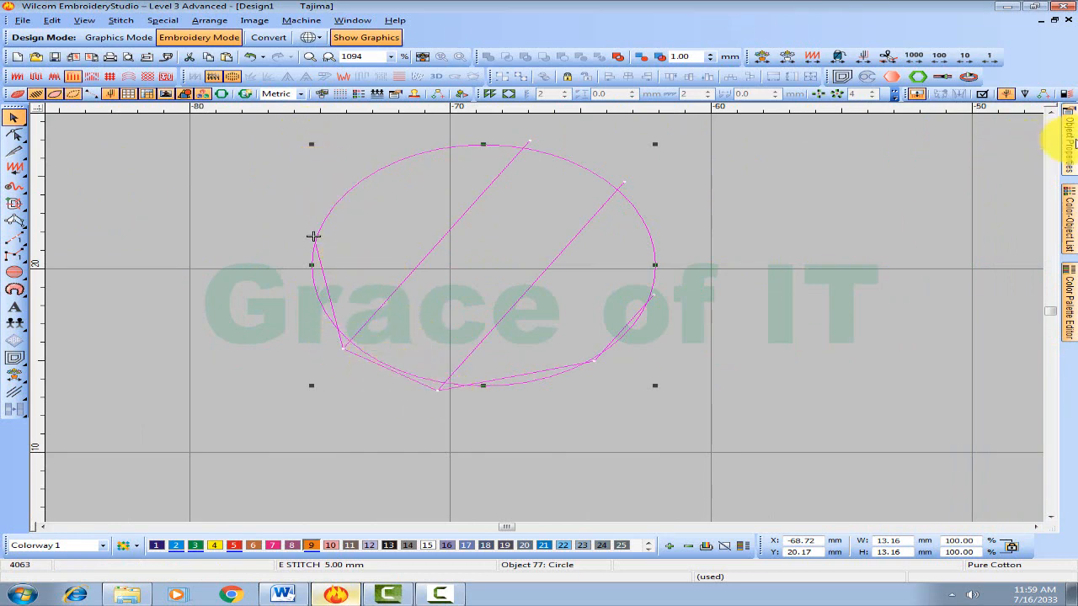
left_click(1069, 142)
left_click(968, 243)
left_click_drag(968, 244, 905, 266)
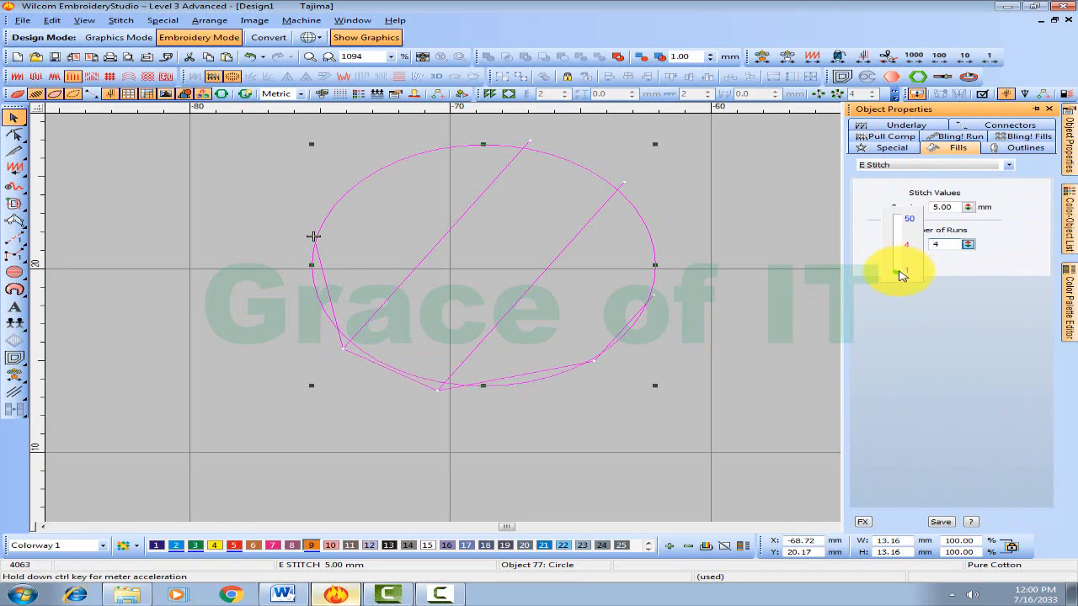
left_click_drag(901, 278, 902, 274)
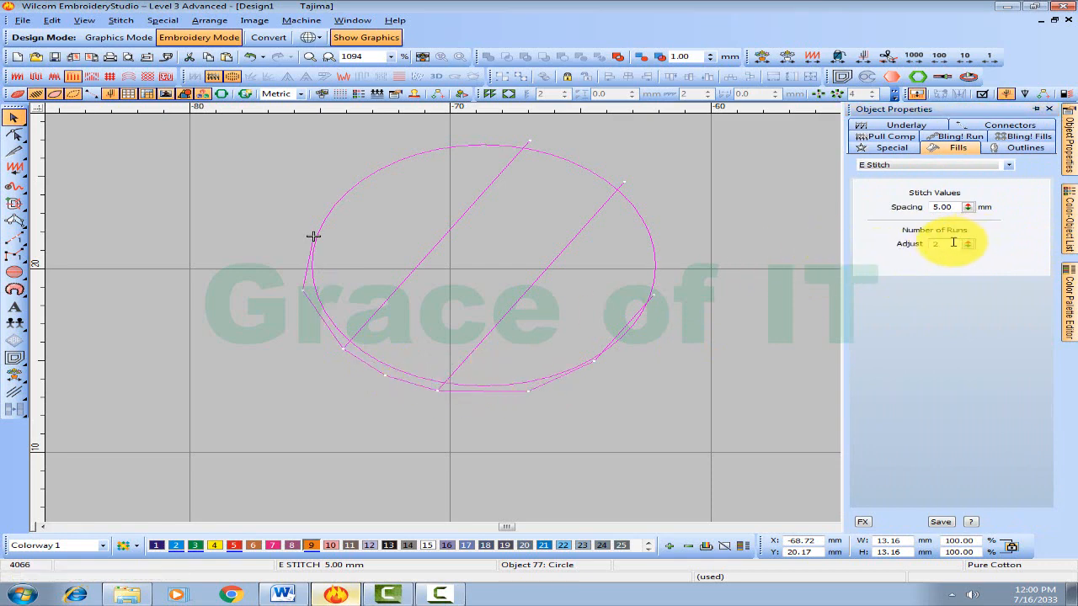
type("3")
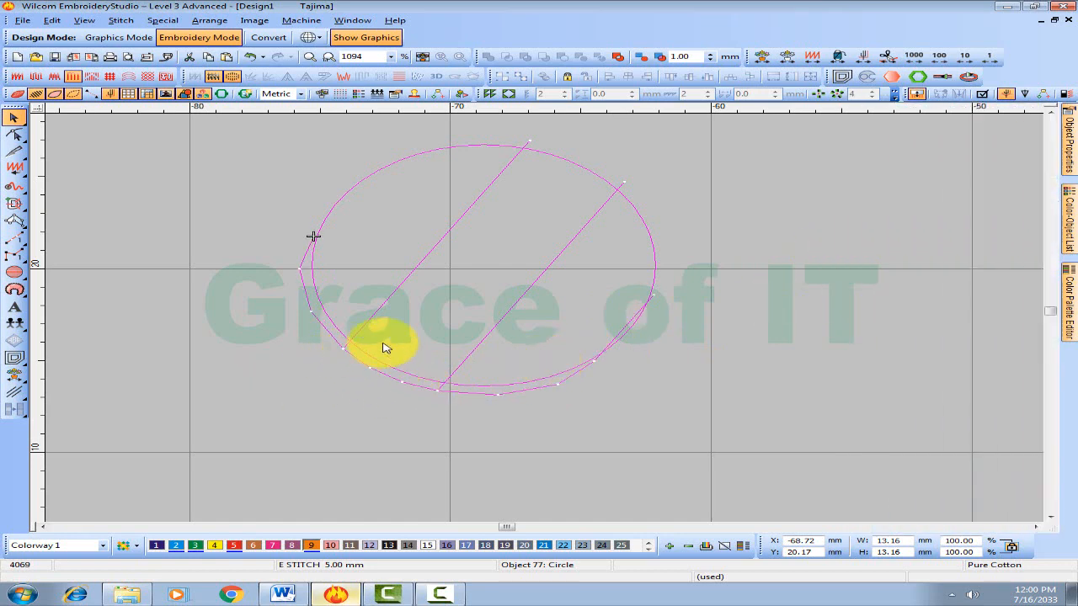
Reduce the circle's E Stitch spacing from 5 mm through 2 mm and 1 mm to 0.50 mm
mouse_move(1068, 143)
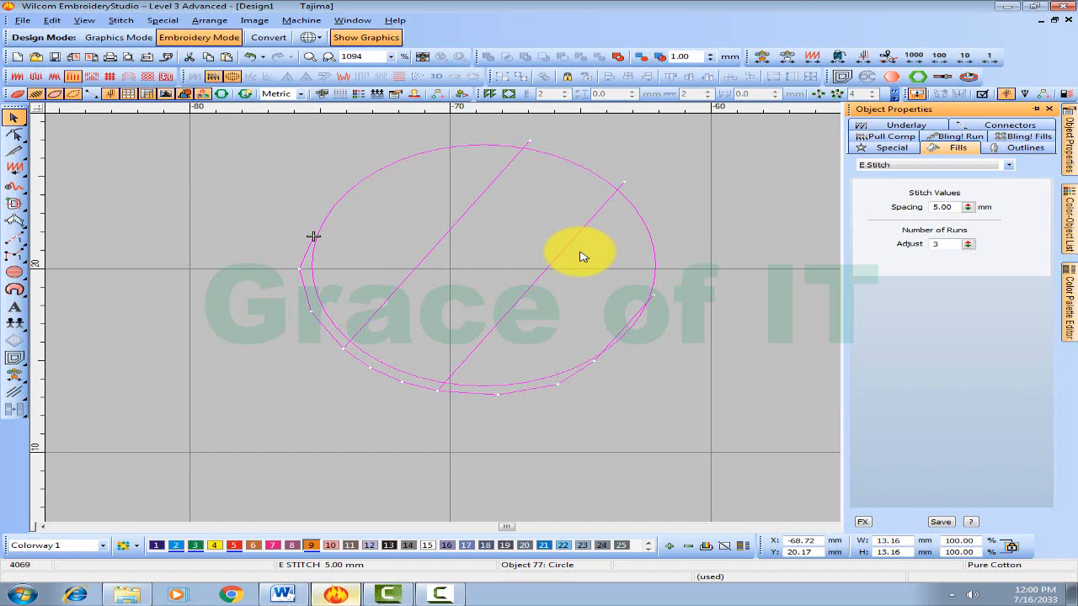
double_click(941, 206)
key("Return")
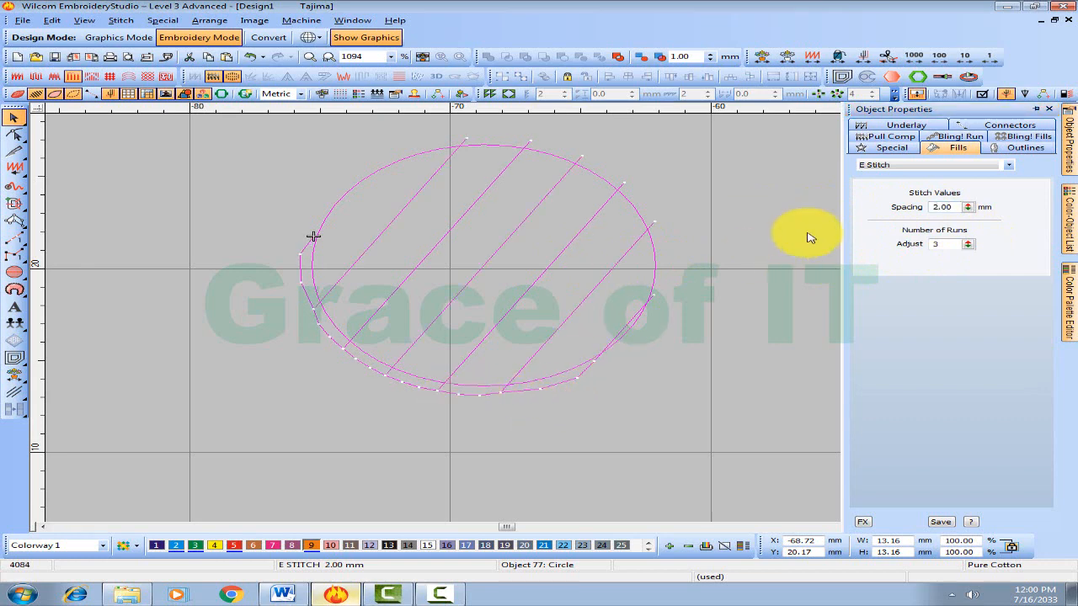
double_click(941, 207)
type("1")
key("Return")
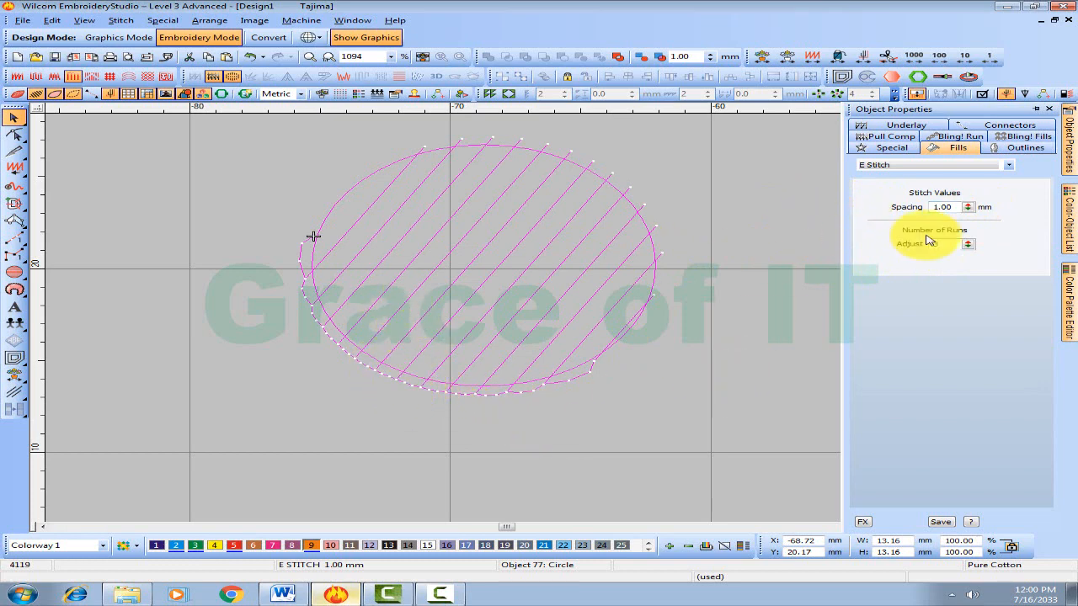
double_click(941, 206)
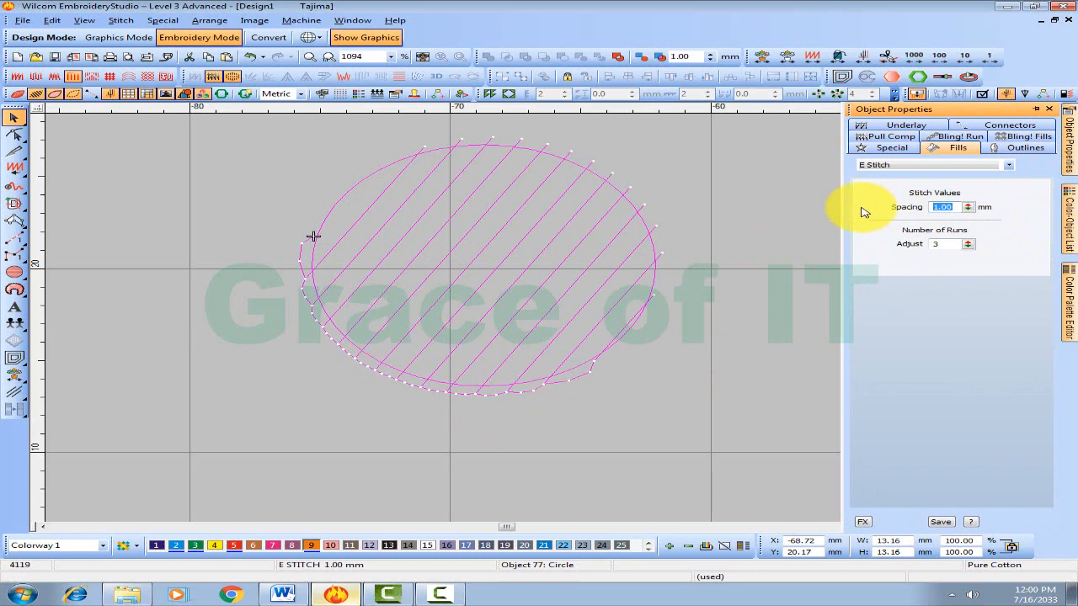
key("Return")
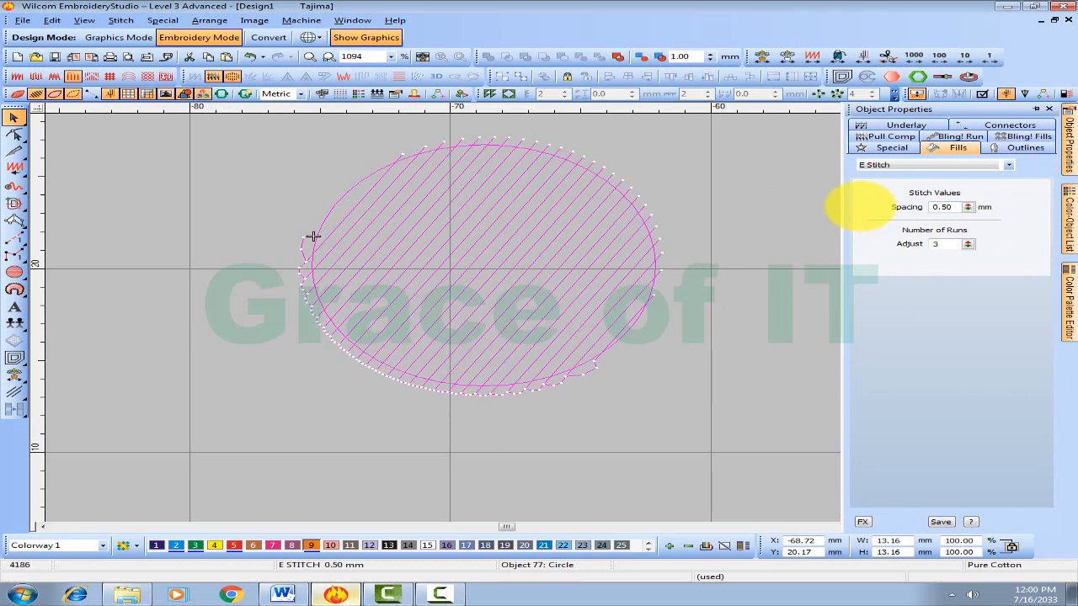
Set the circle's E Stitch number of runs to 1 and restore the realistic thread view
double_click(947, 243)
type("1")
key("Return")
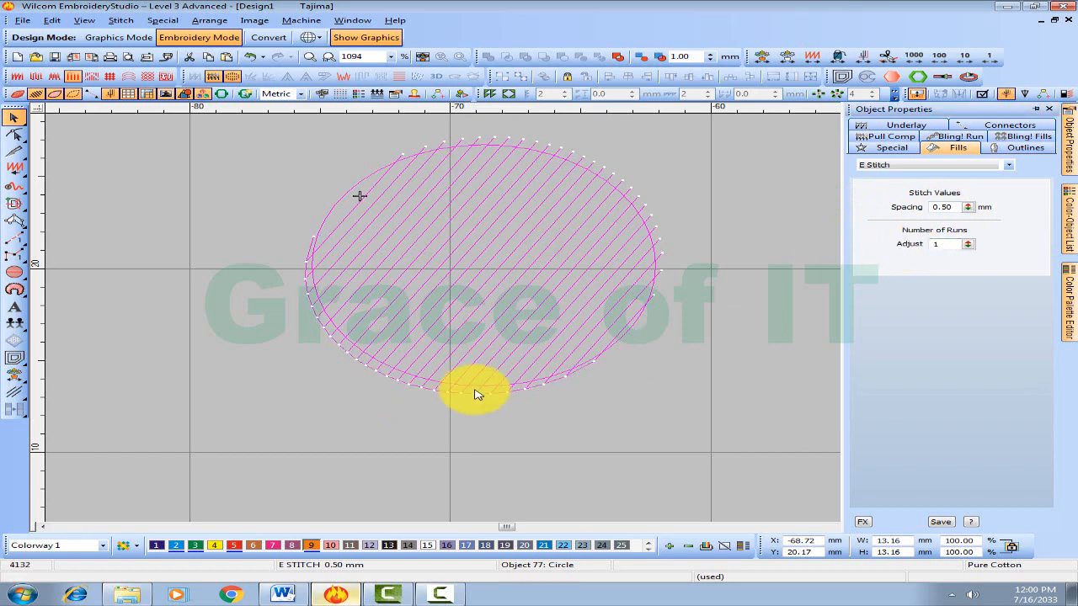
left_click(430, 329)
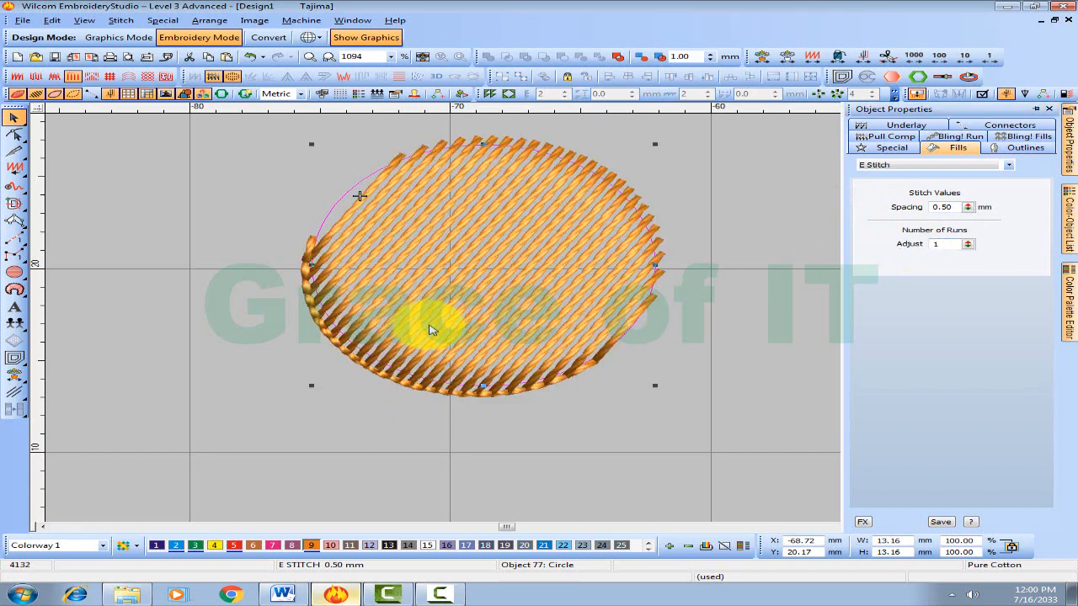
Delete the test circle beside the floral design and show the whole design
scroll(430, 329, "down", 2)
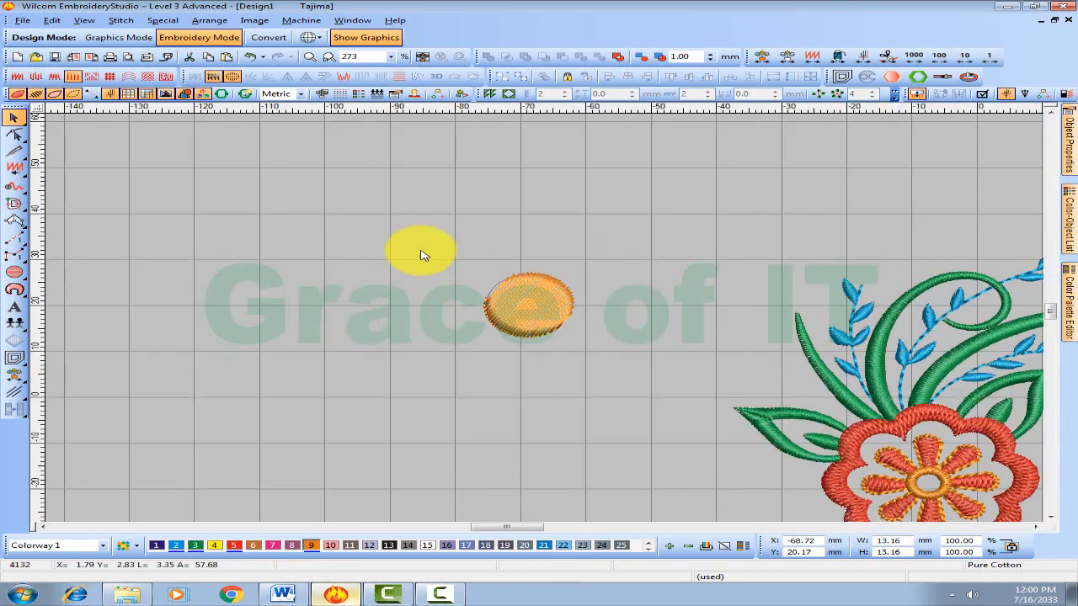
left_click_drag(409, 235, 628, 366)
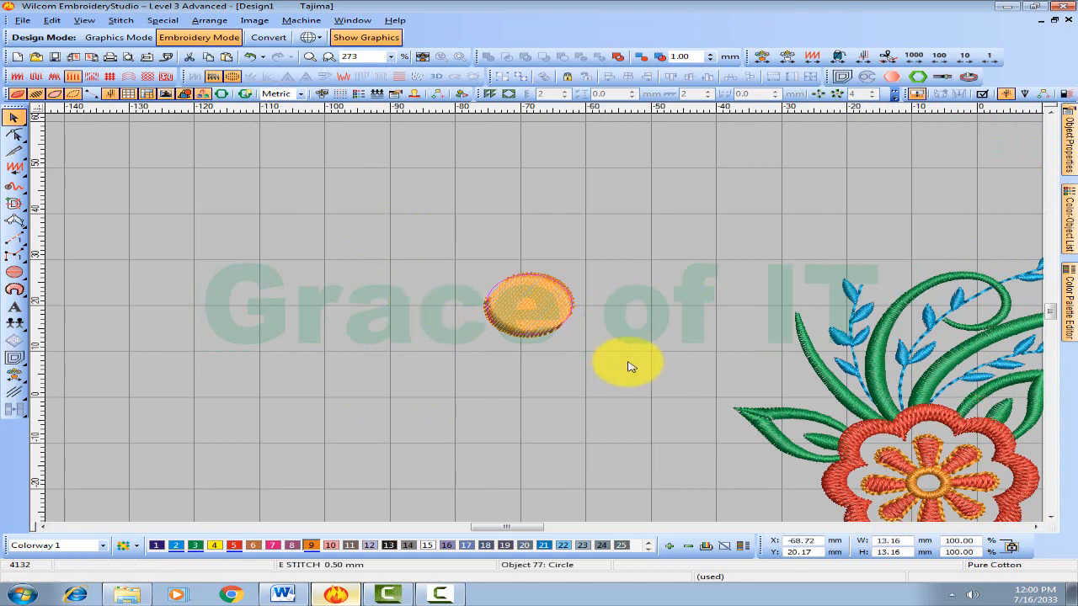
key("Delete")
key("0")
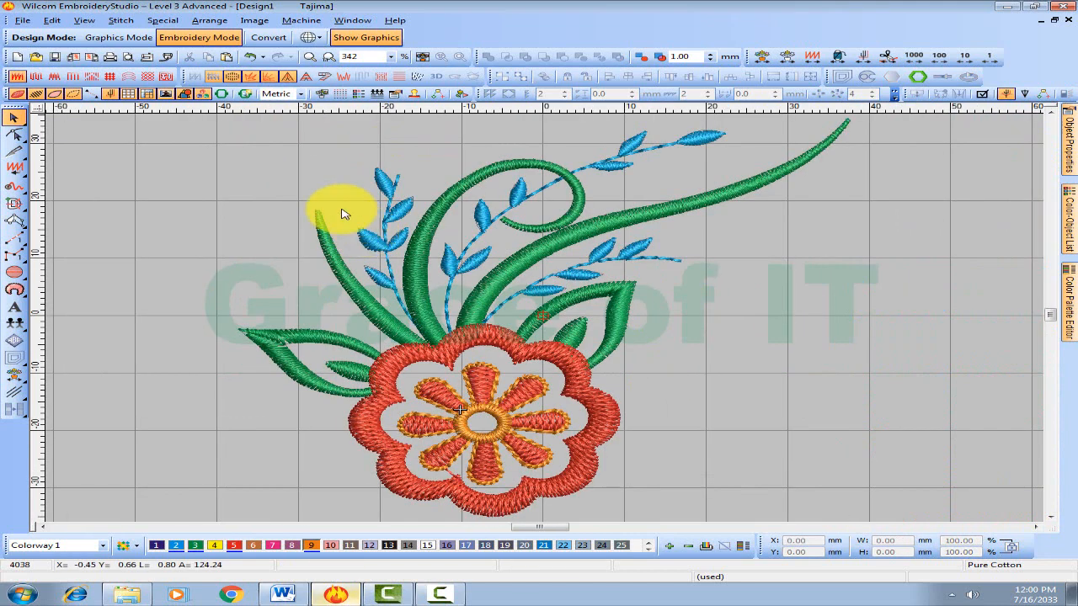
Select all Satin objects in the floral design using Select By Stitch Type
left_click(52, 20)
mouse_move(144, 211)
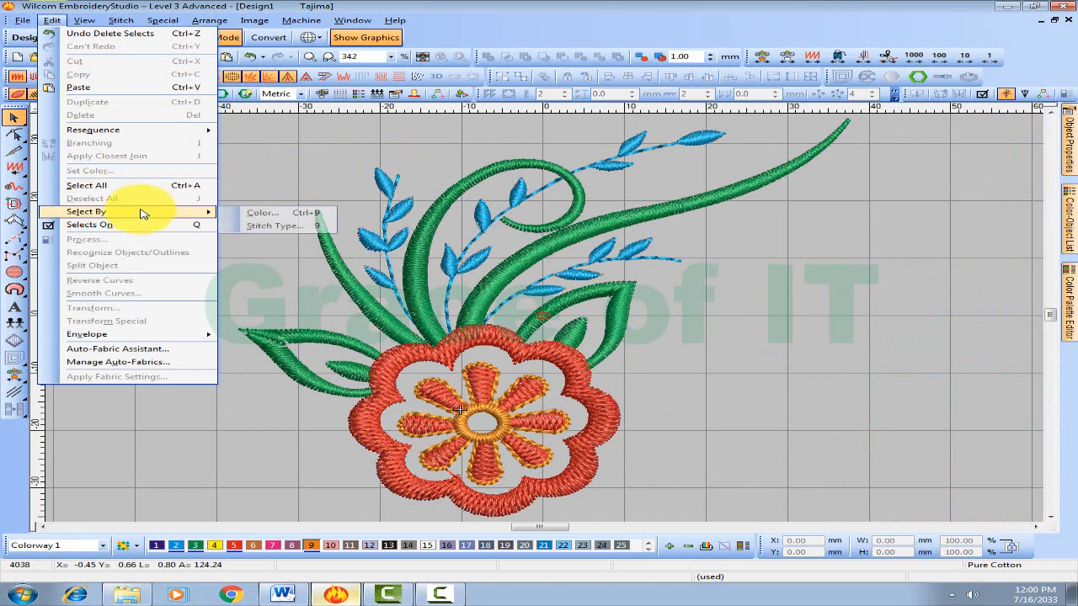
left_click(249, 224)
left_click_drag(522, 242, 844, 207)
left_click_drag(759, 252, 760, 239)
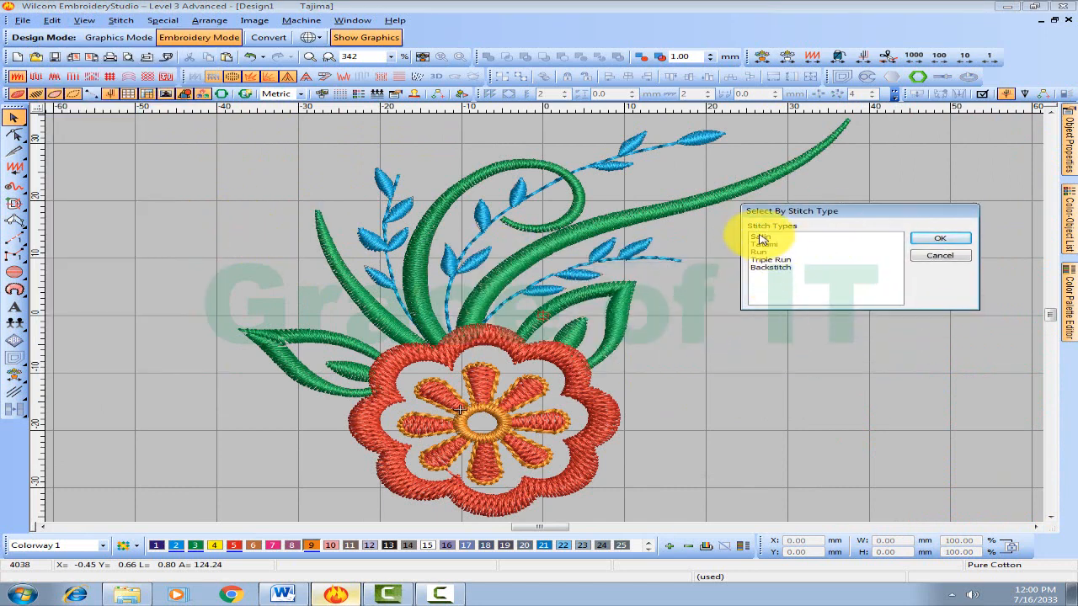
left_click(924, 240)
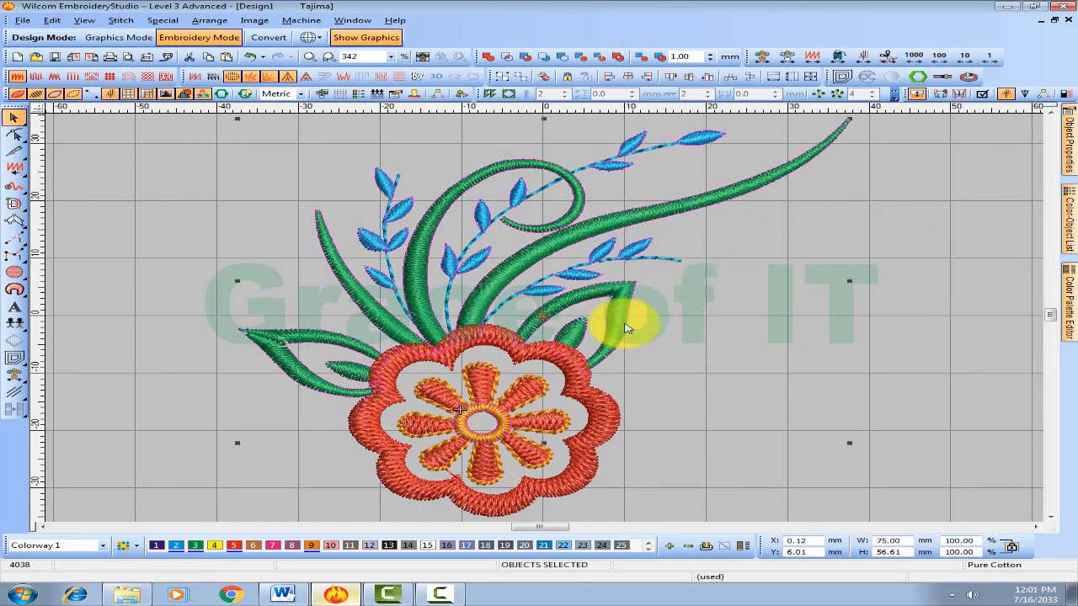
Switch to the Word notes and add the lines "Satin Spacing = 0.60 mm" and "Tatami Spacing = 0.8 mm" below the stitch count
left_click(282, 594)
left_click(610, 495)
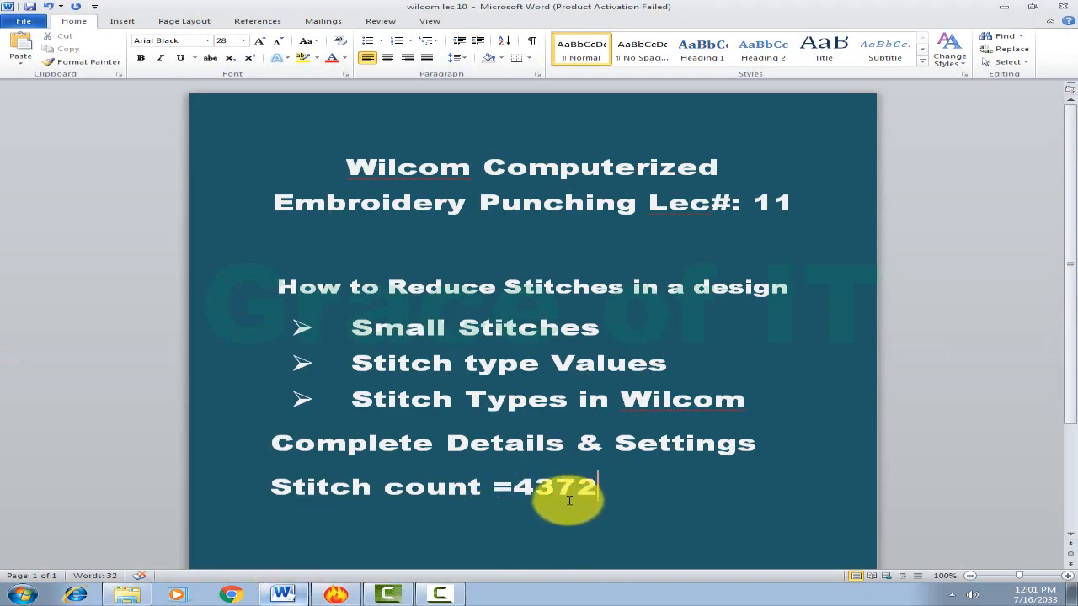
type("Satin Spacing = 0.60")
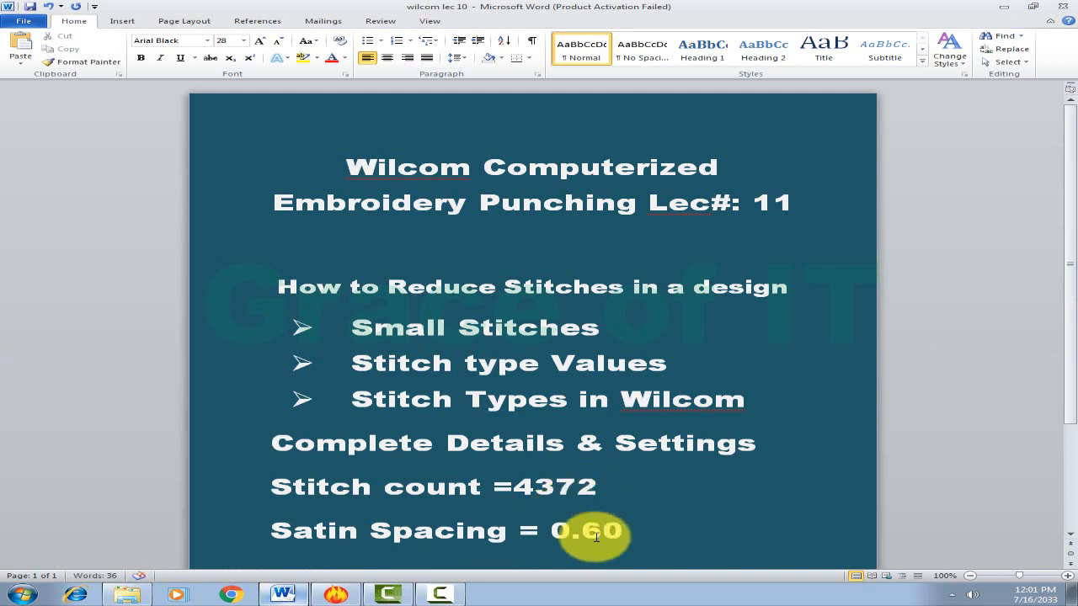
type("mm")
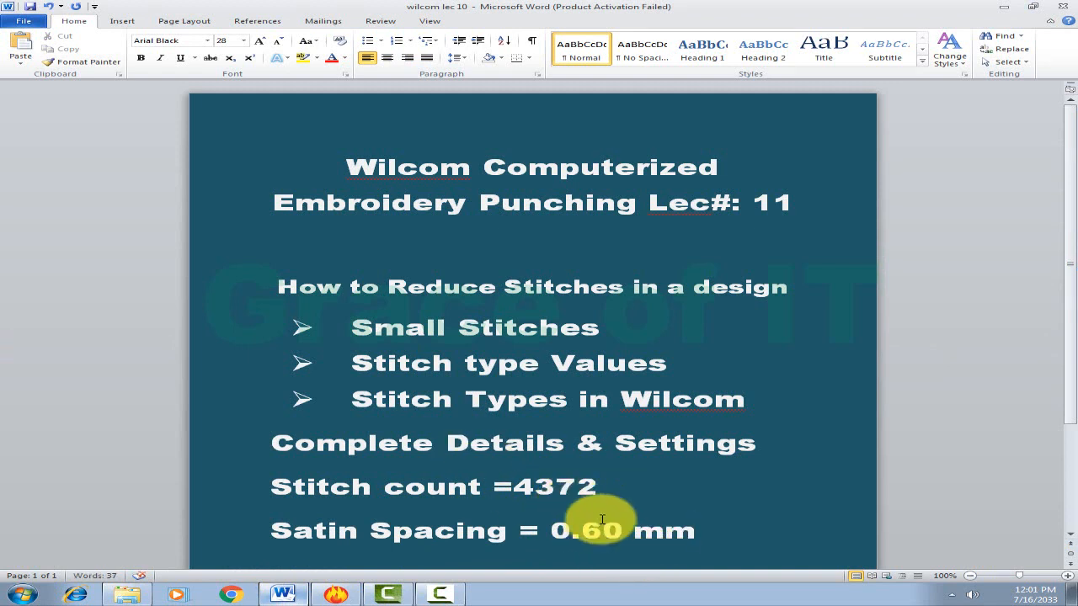
key("Return")
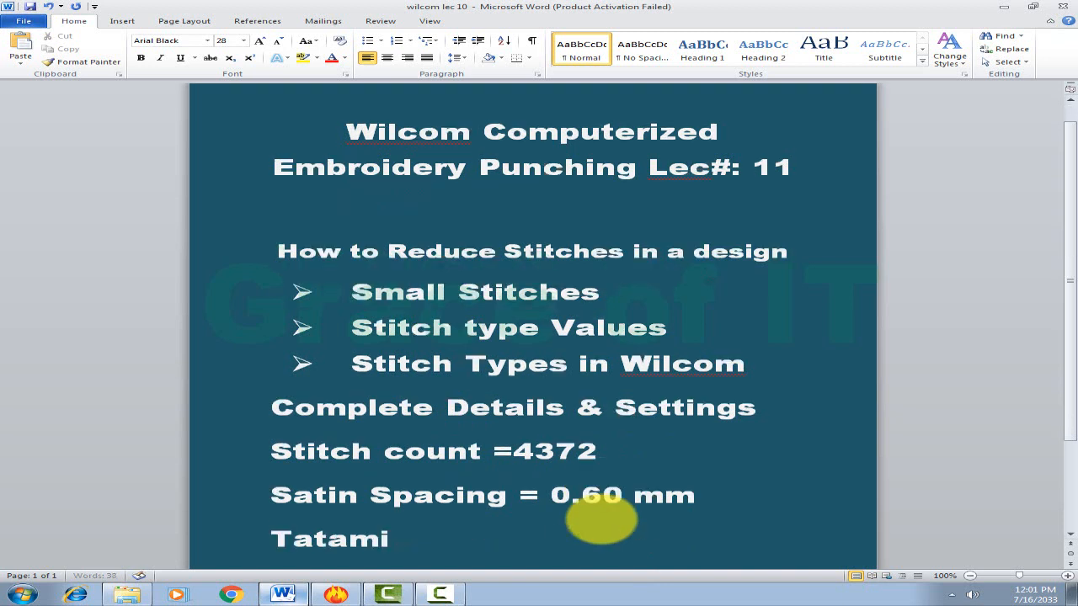
key("Return")
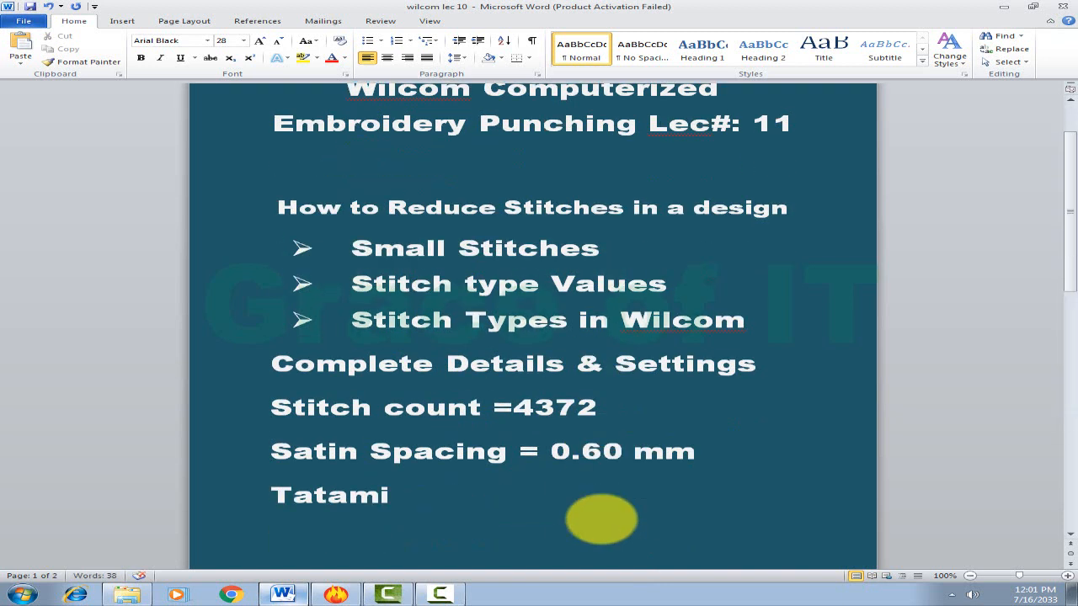
type("S")
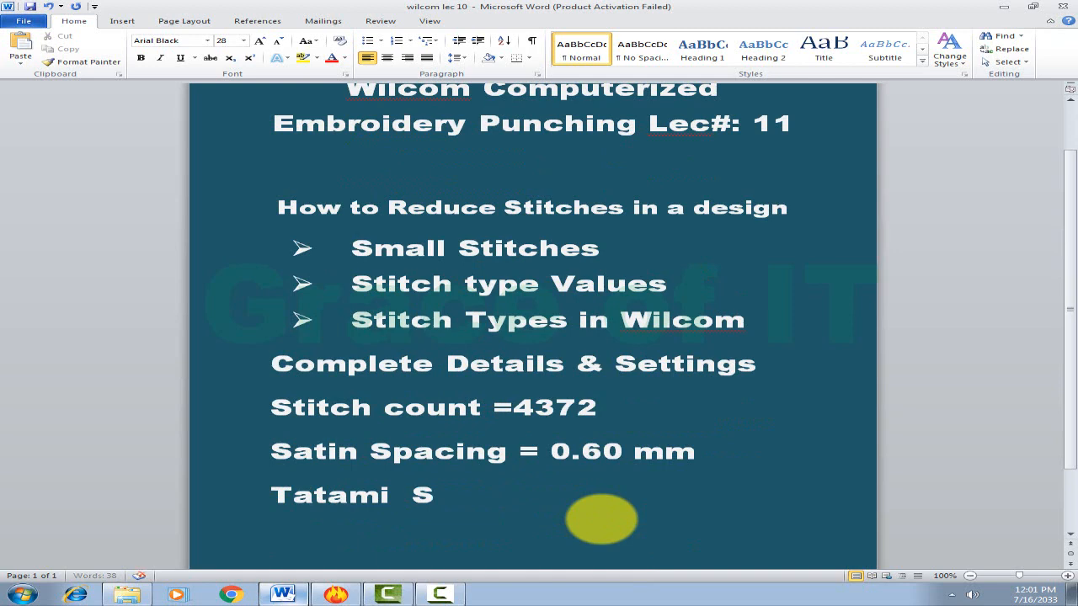
type("pacing = 0.8")
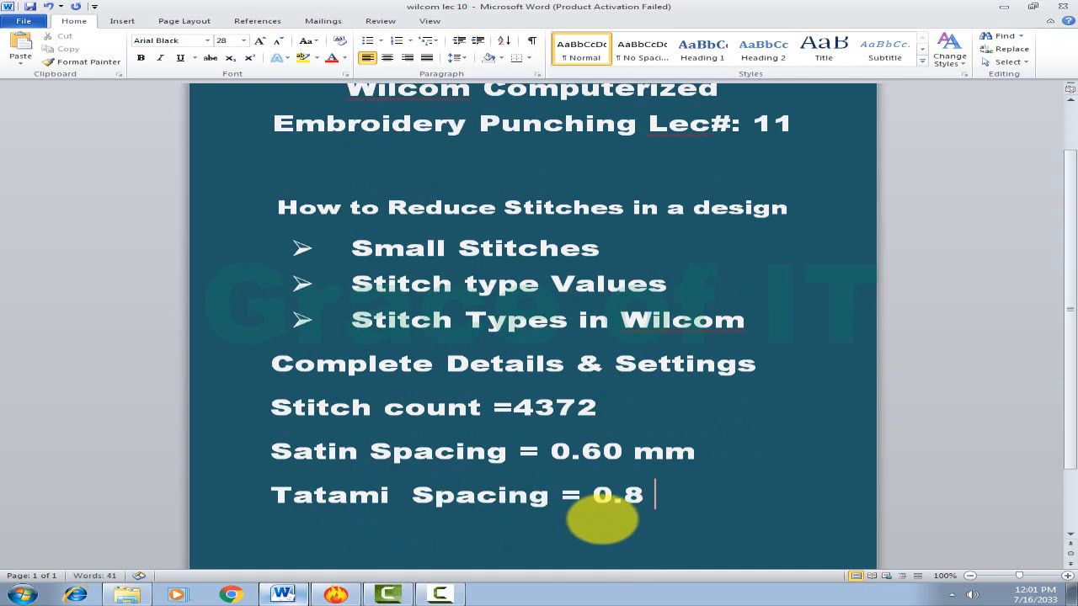
type(" mm")
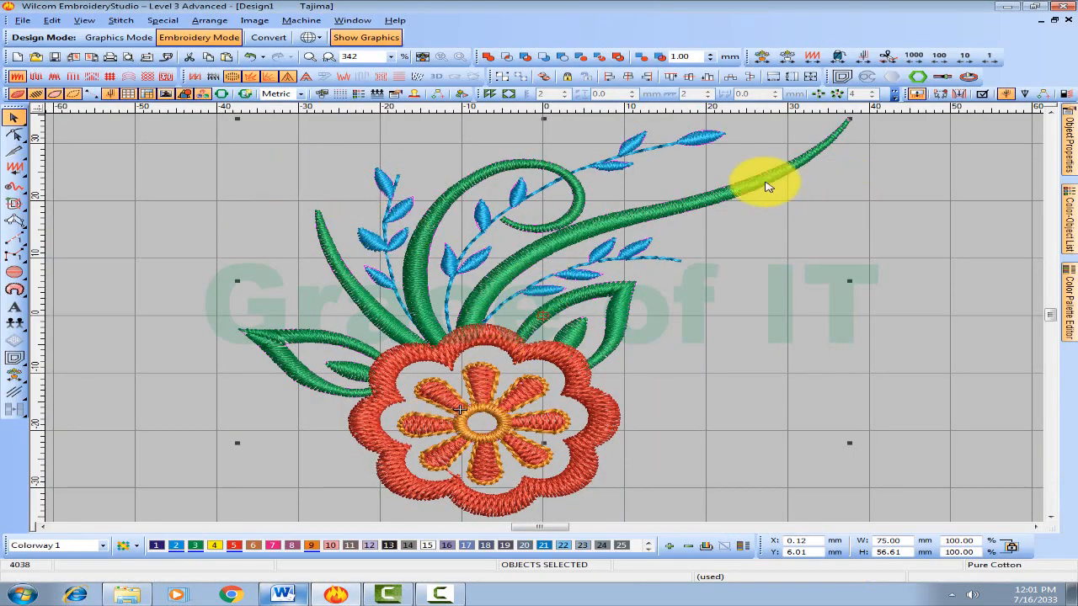
Back in Wilcom EmbroideryStudio, disable Auto Spacing for the selected satin objects, set their spacing to 0.60 mm and deselect them
left_click(1069, 140)
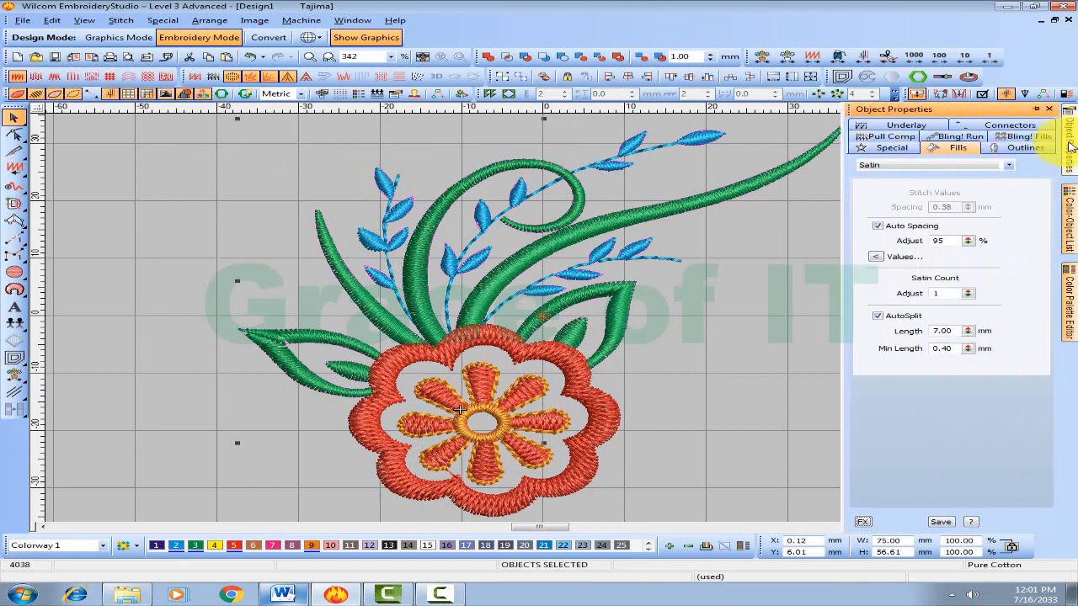
left_click(877, 227)
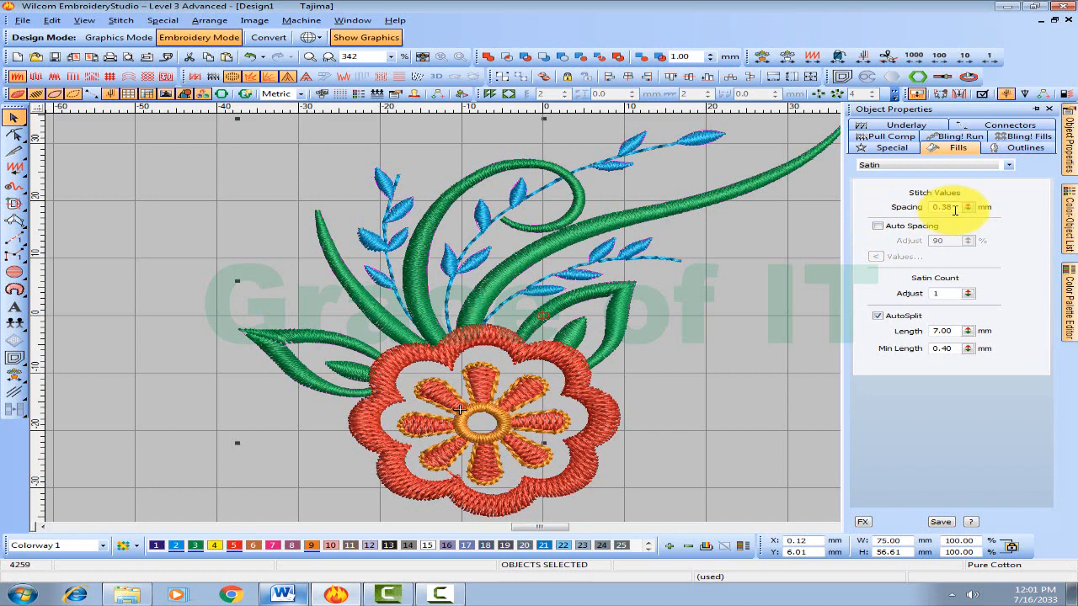
left_click(955, 208)
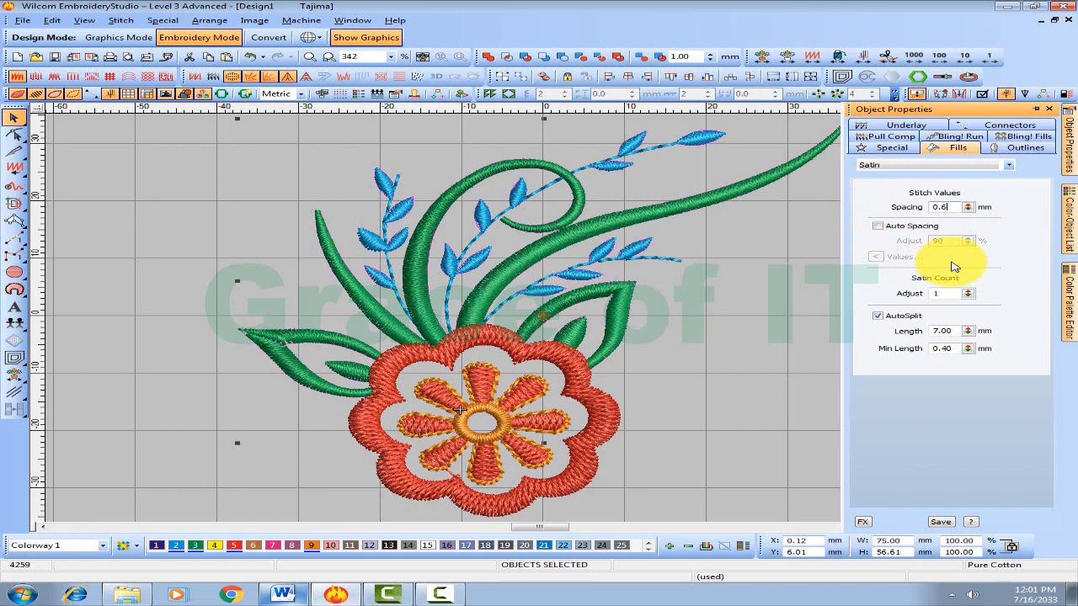
key("Return")
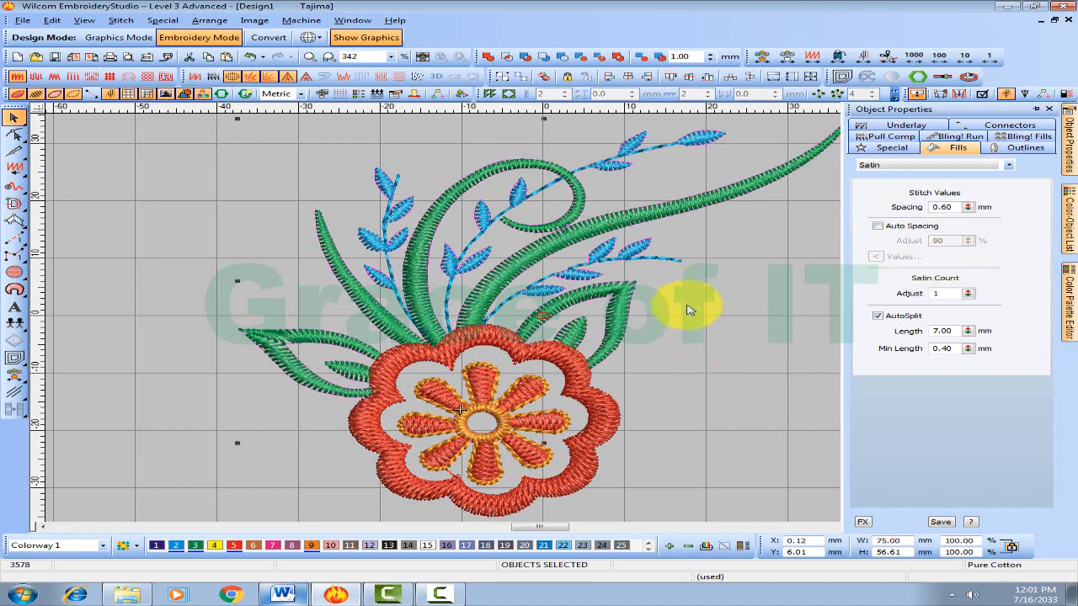
scroll(687, 307, "down", 2)
left_click(704, 346)
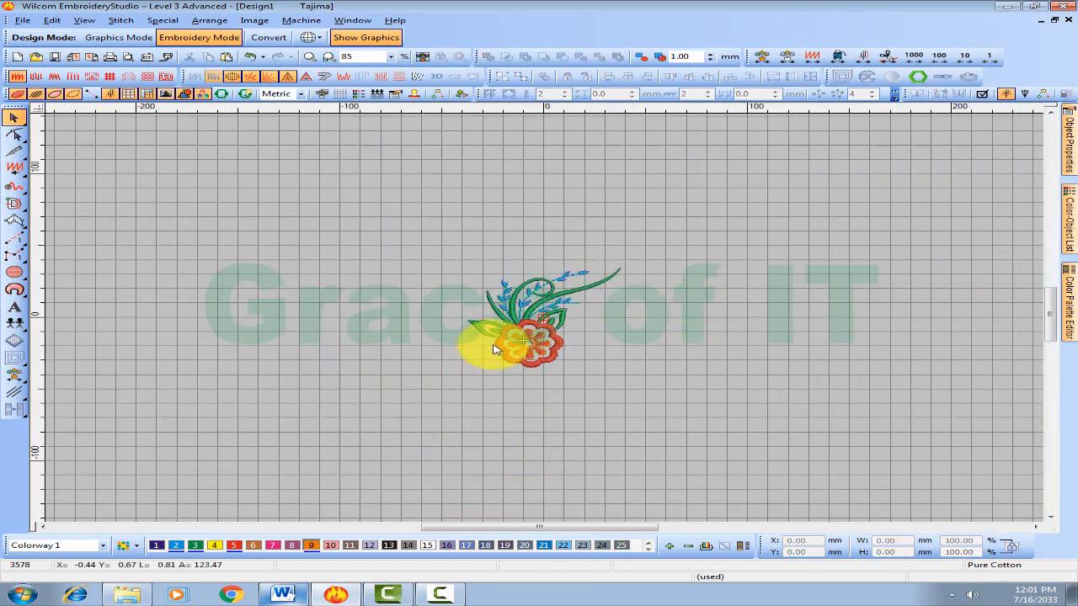
Select all Tatami objects in the floral design using Select By Stitch Type
key("z")
left_click_drag(448, 262, 621, 378)
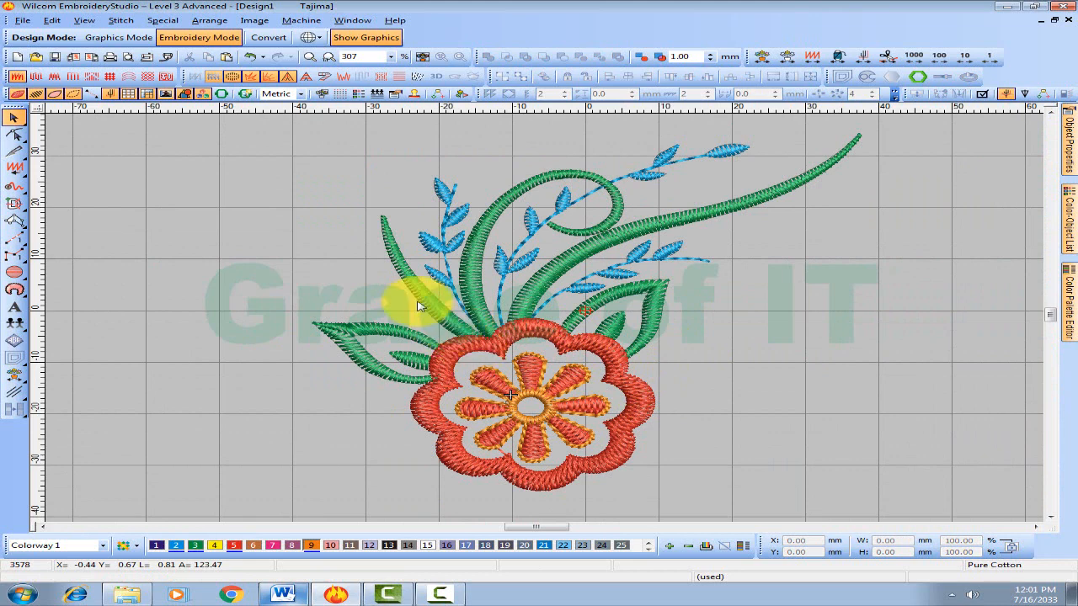
left_click(52, 21)
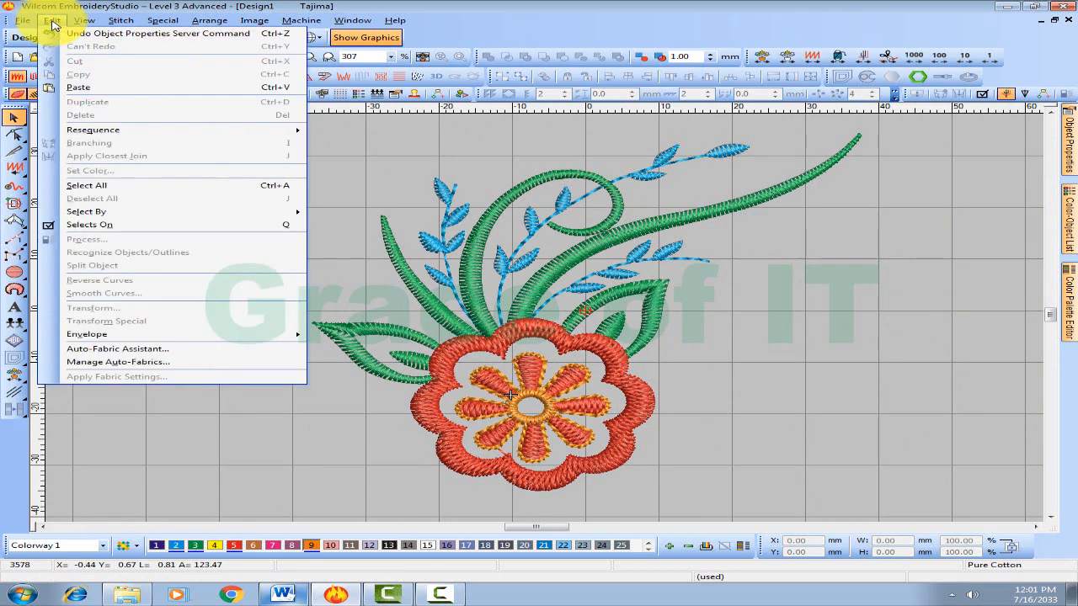
mouse_move(202, 213)
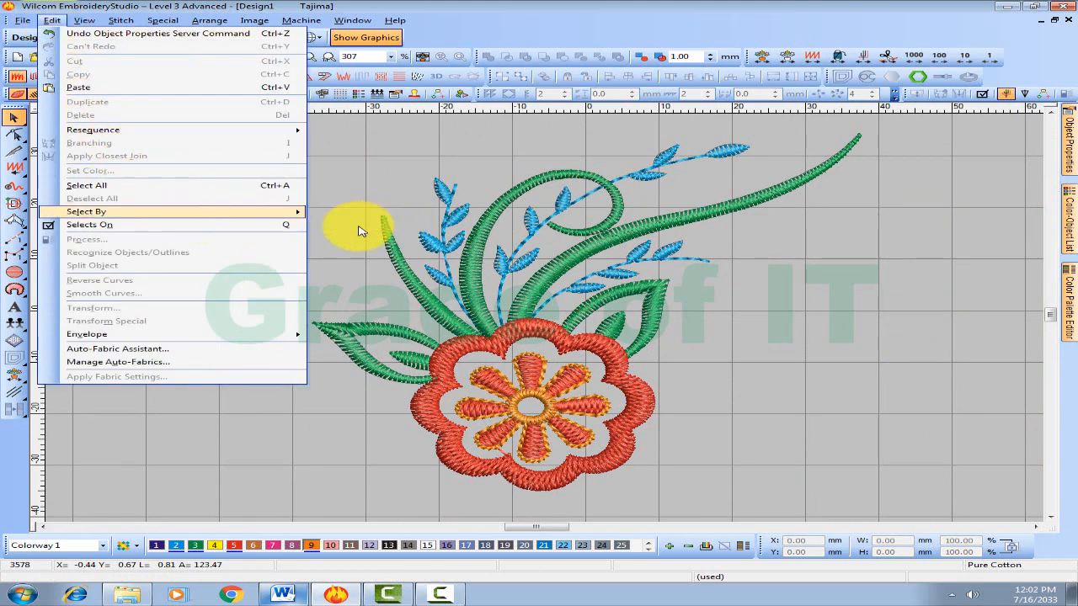
left_click(360, 225)
left_click(449, 279)
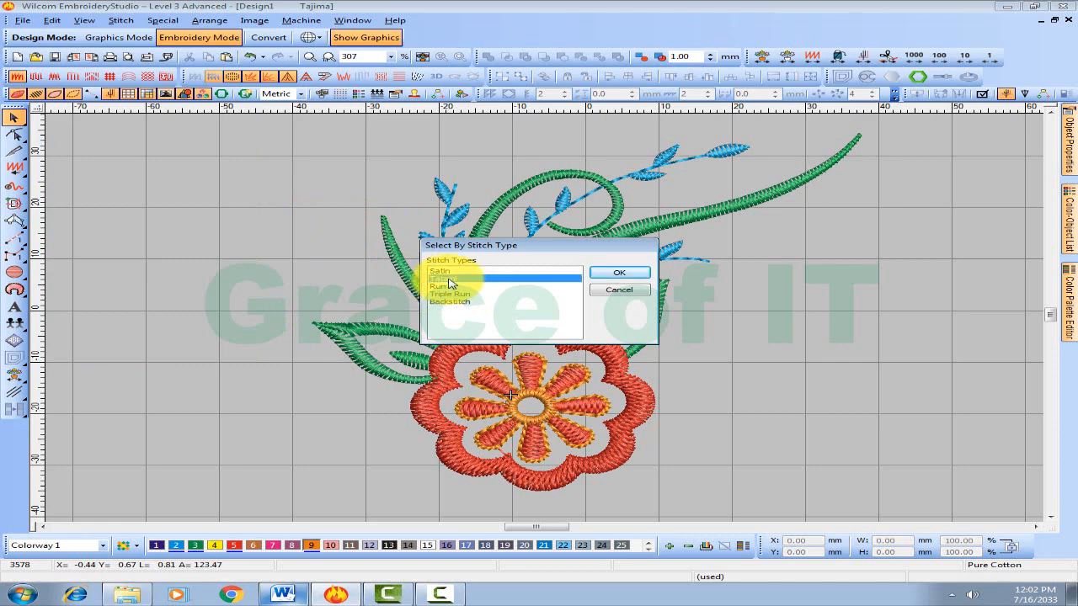
left_click(617, 273)
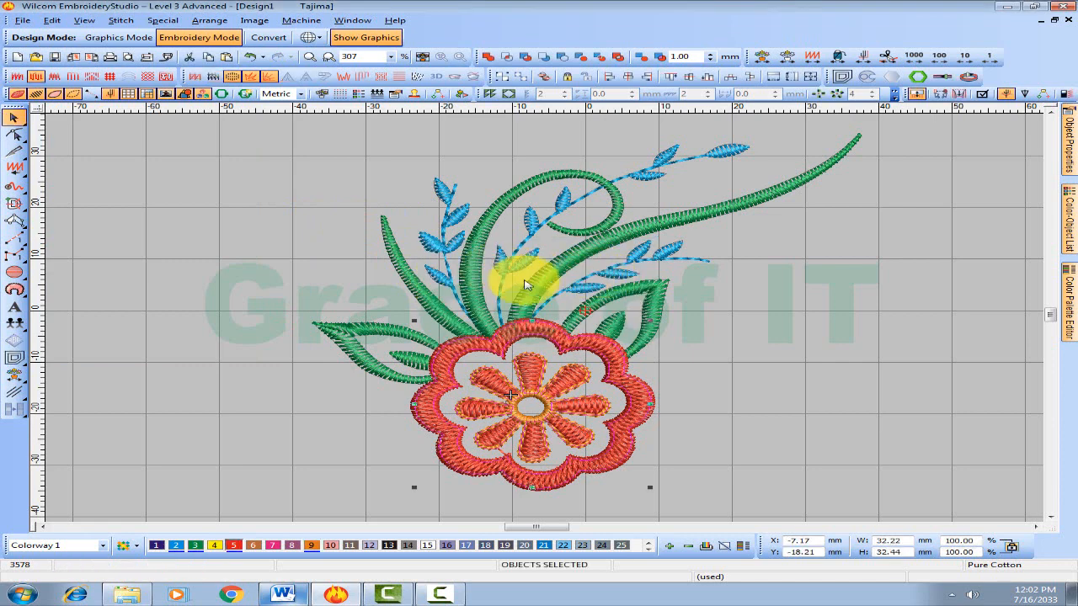
Set the stitch spacing of the selected tatami objects to 0.8 mm and deselect them
right_click(37, 77)
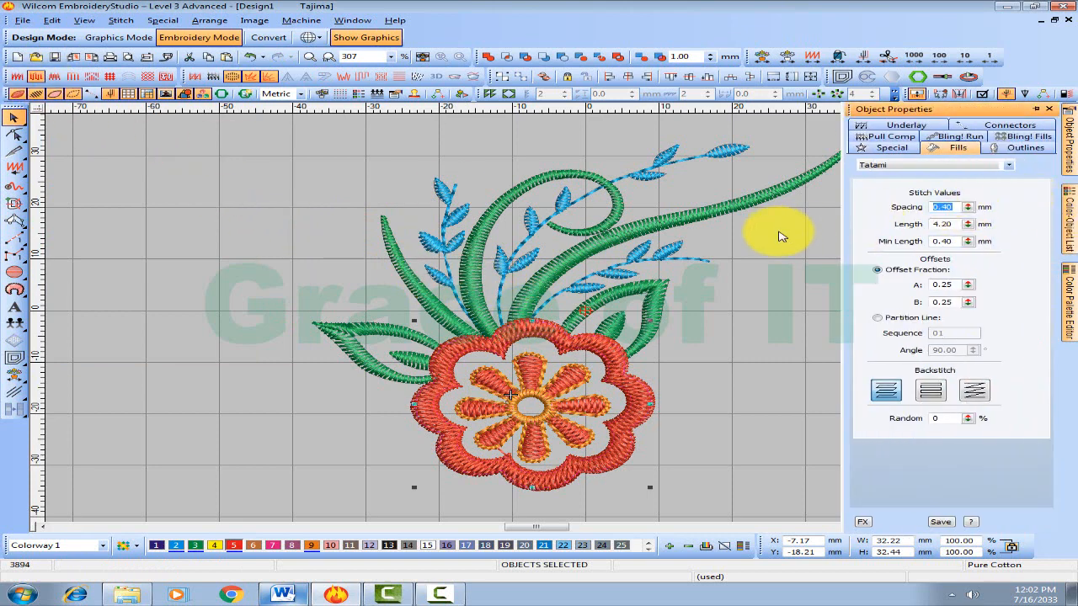
type("0.8")
key("Return")
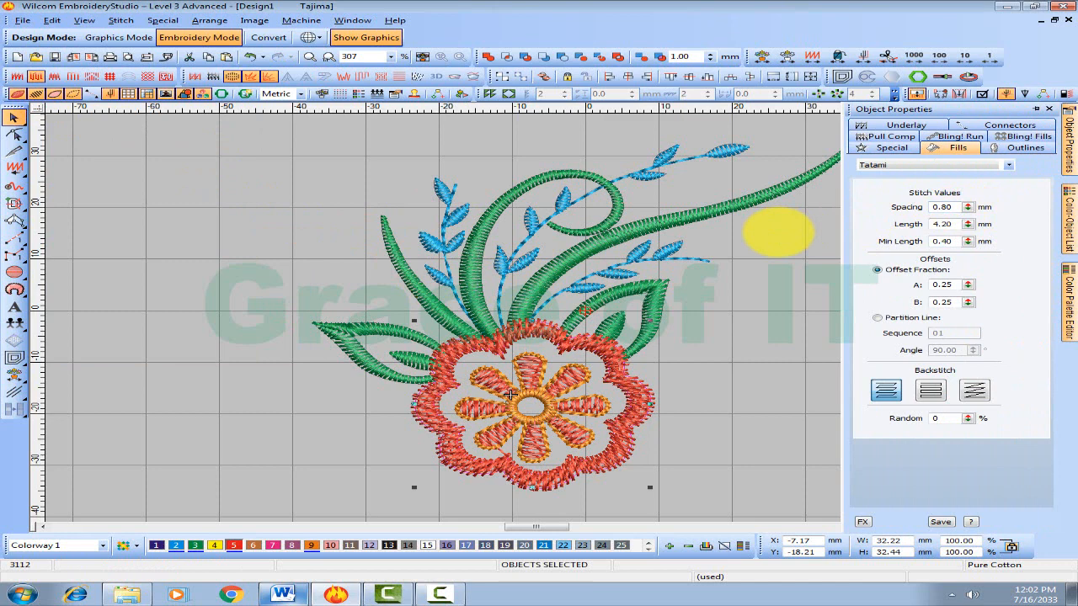
left_click(752, 337)
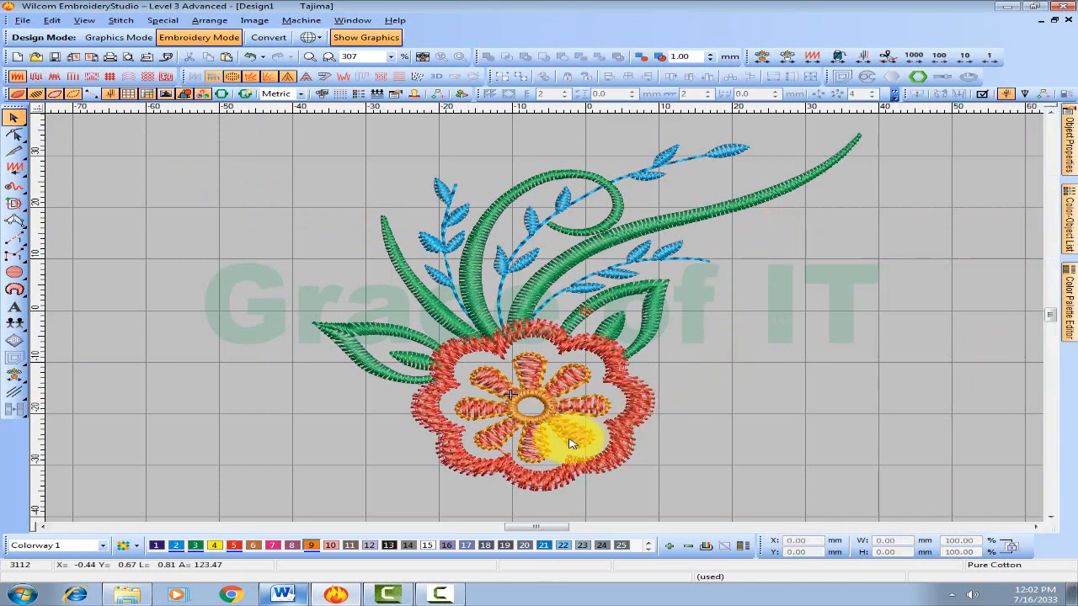
Select the flower's red scalloped outer fill, apply the stitch effect that smooths its jagged edges, and deselect it
scroll(589, 450, "down", 2)
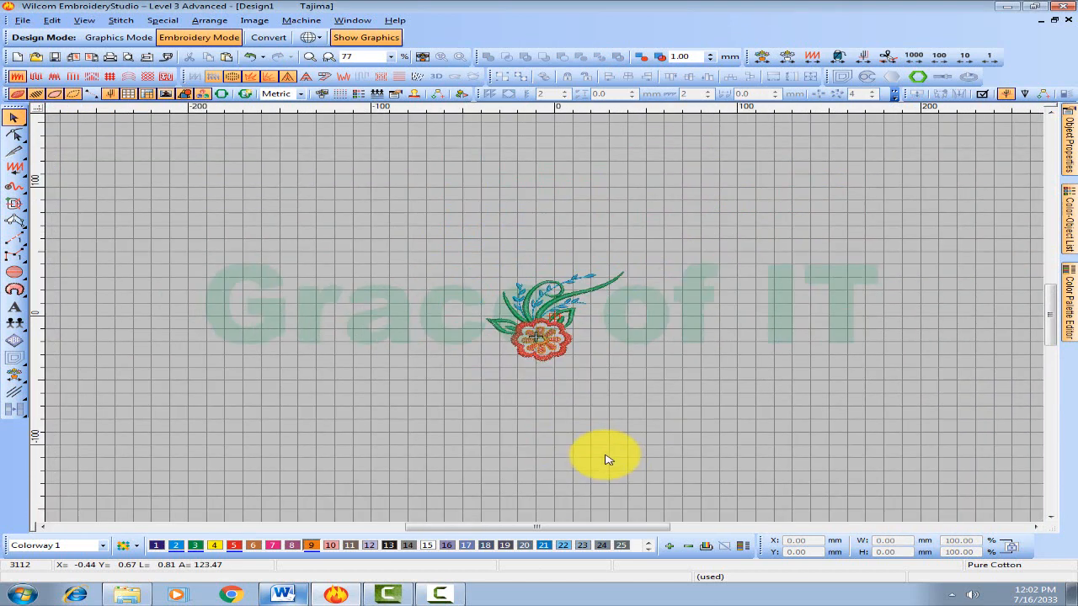
key("z")
left_click_drag(448, 290, 652, 375)
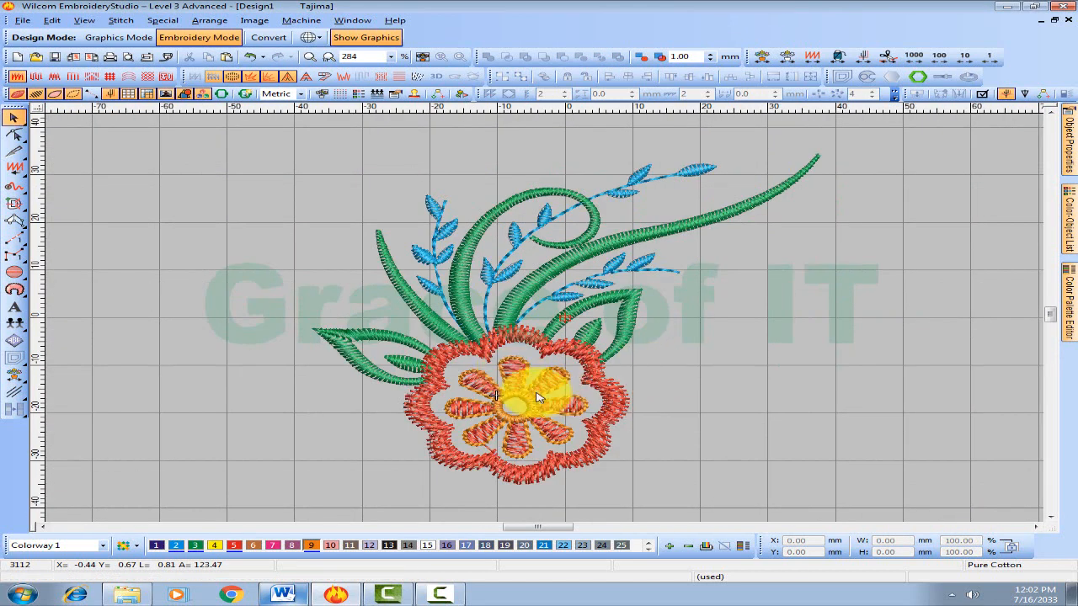
left_click(417, 423)
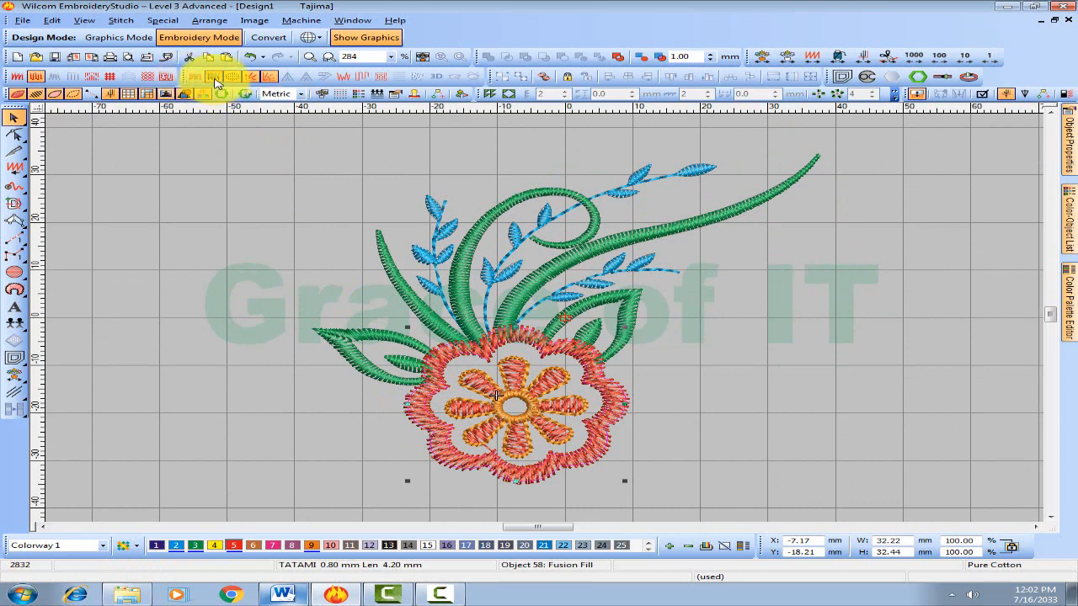
left_click(212, 78)
left_click(222, 237)
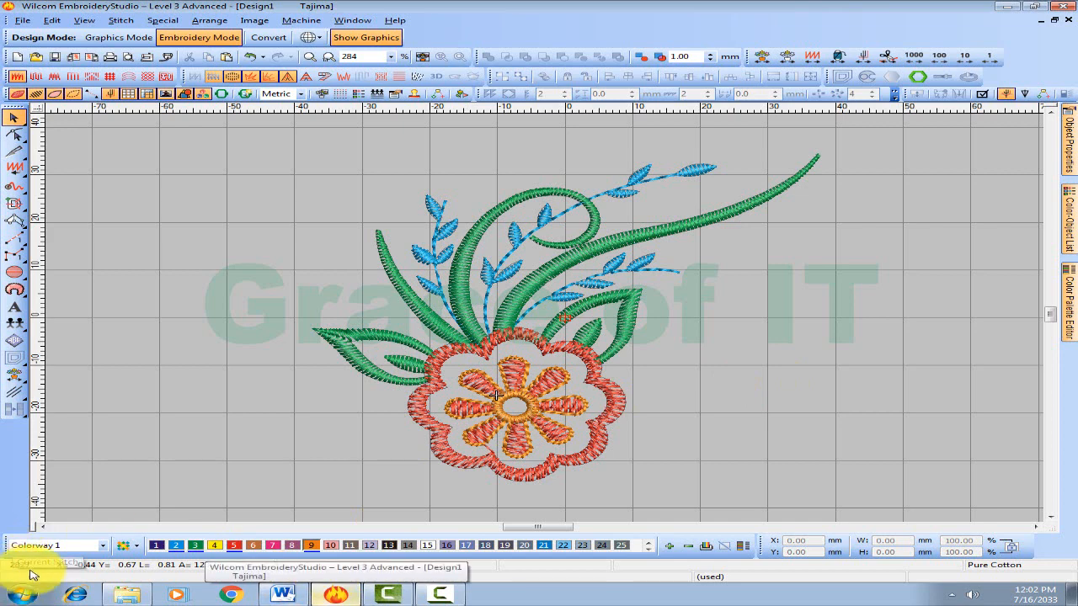
Switch to the Word notes, highlight the recorded stitch count for comparison, and return to Wilcom EmbroideryStudio
left_click(283, 594)
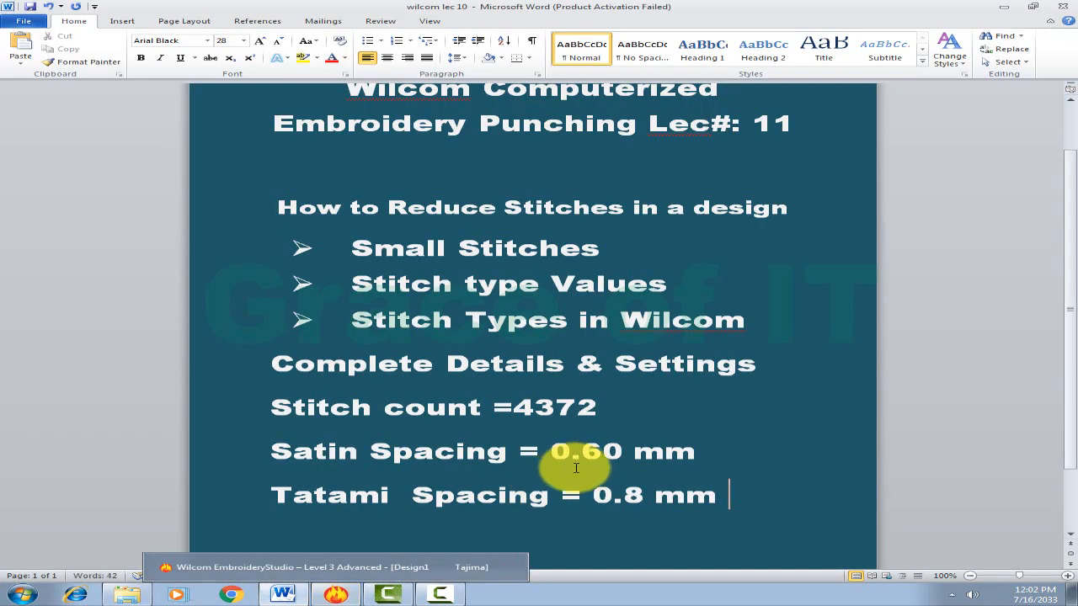
left_click_drag(620, 409, 518, 410)
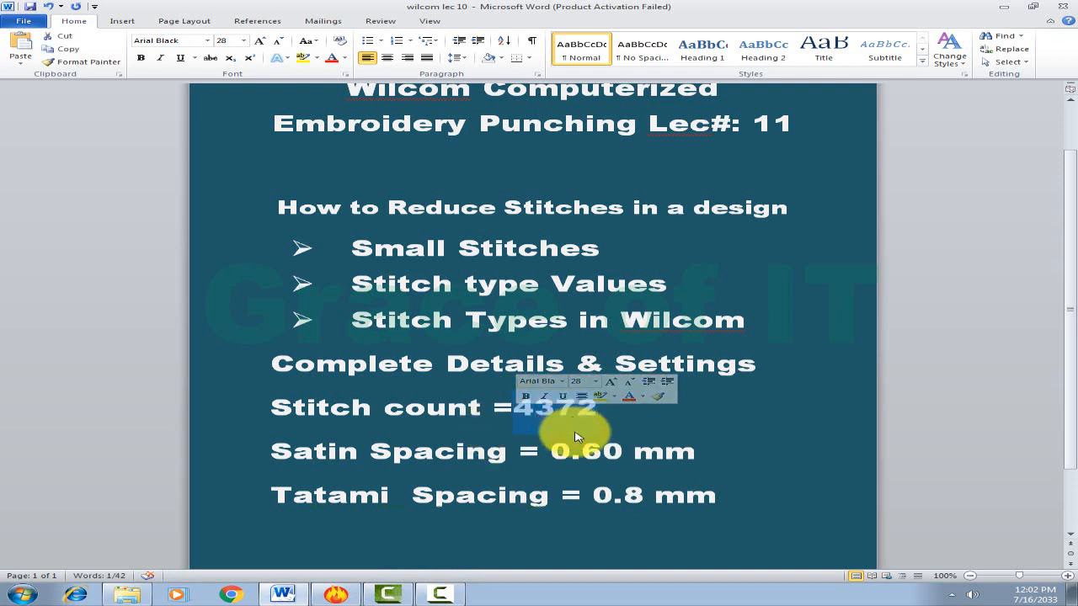
left_click(341, 591)
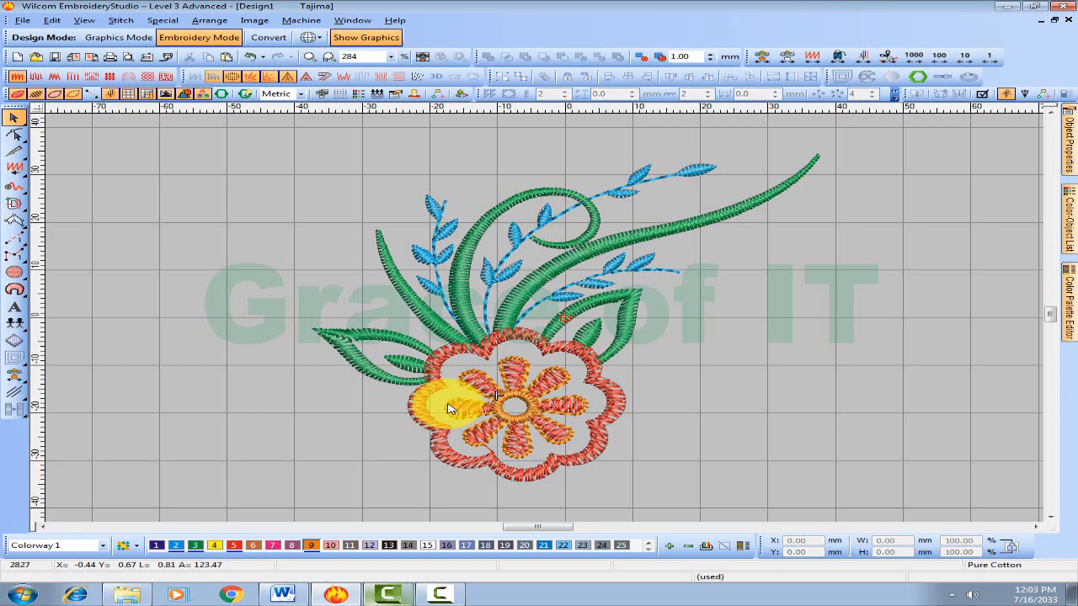
Display only the Cyan thread objects of the design with View By Color and deselect them
key("shift+z")
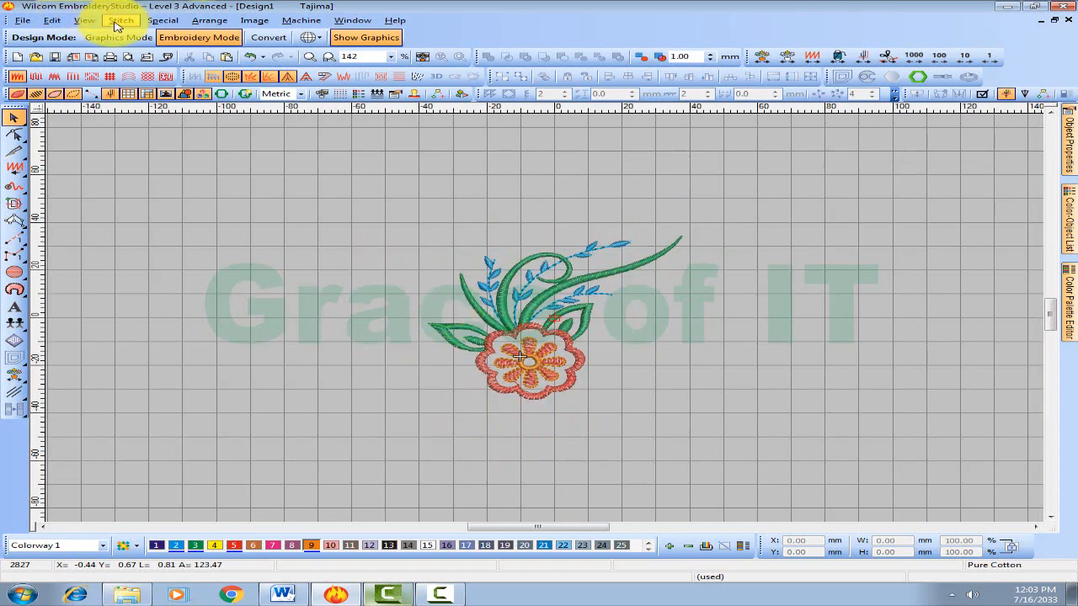
left_click(84, 20)
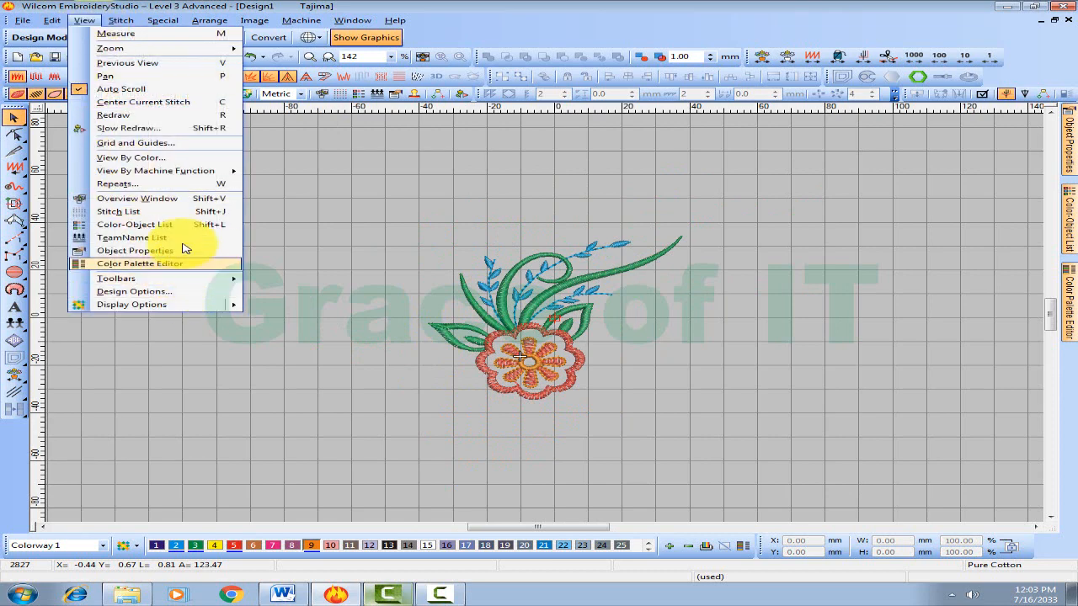
left_click(190, 157)
left_click(313, 249)
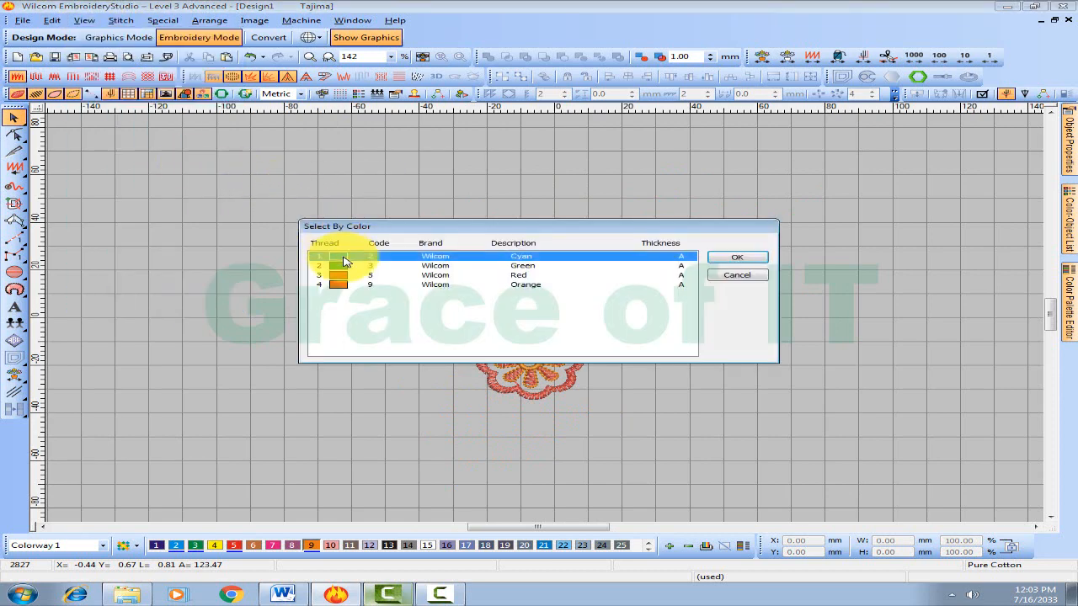
left_click(723, 255)
left_click_drag(750, 206, 419, 381)
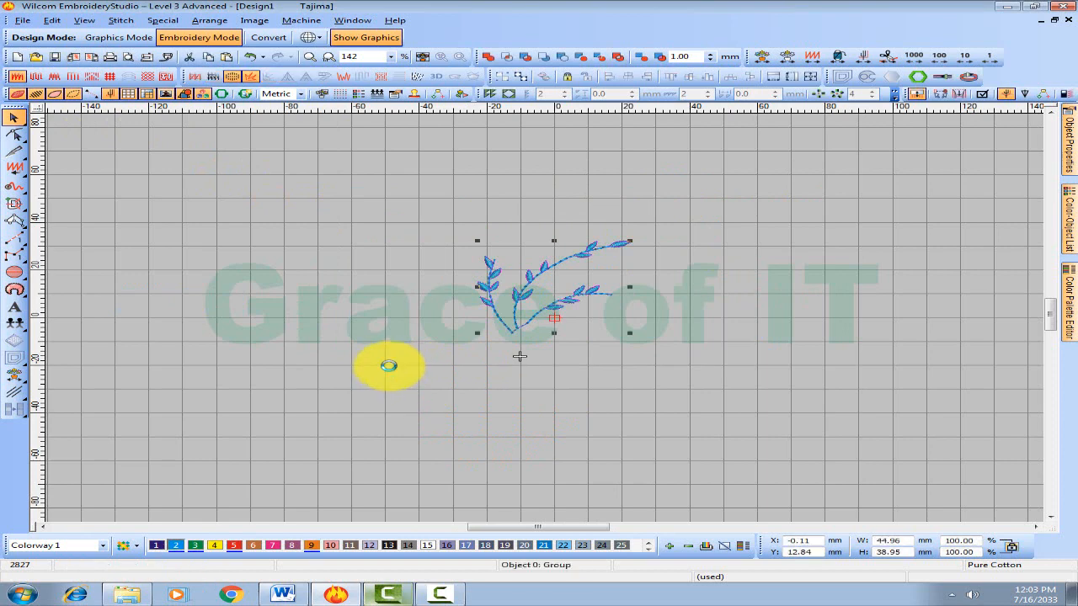
left_click(373, 272)
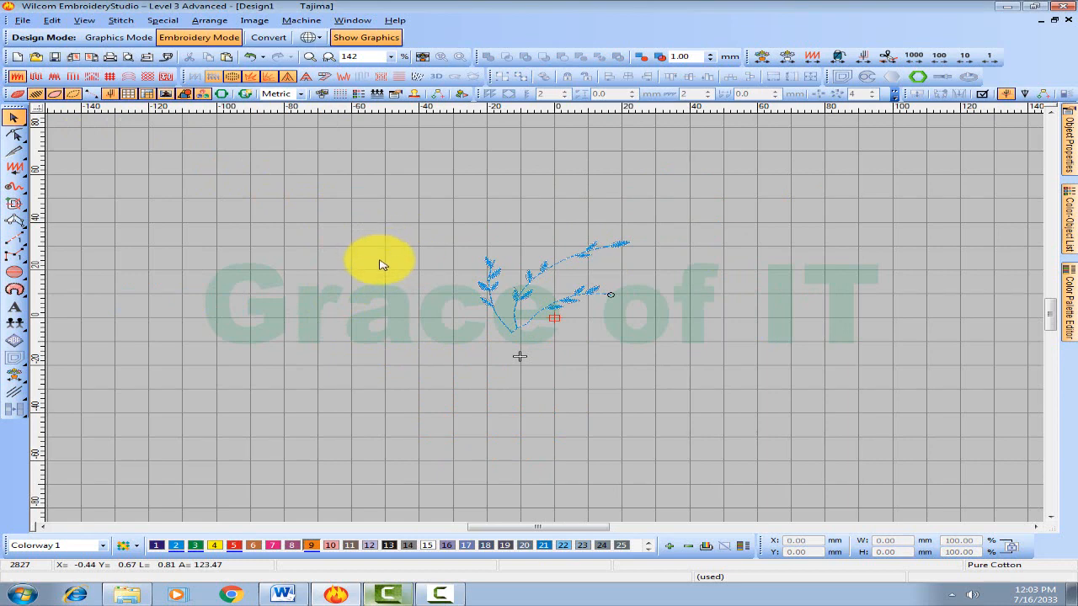
Display only the Green thread objects of the design with View By Color
left_click(82, 20)
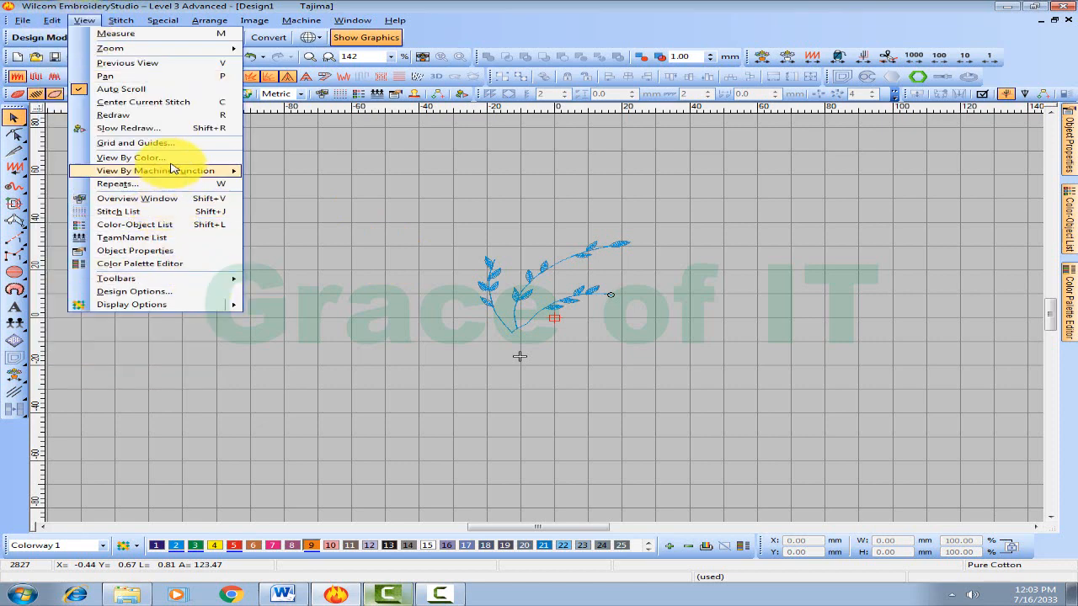
left_click(173, 158)
left_click(341, 266)
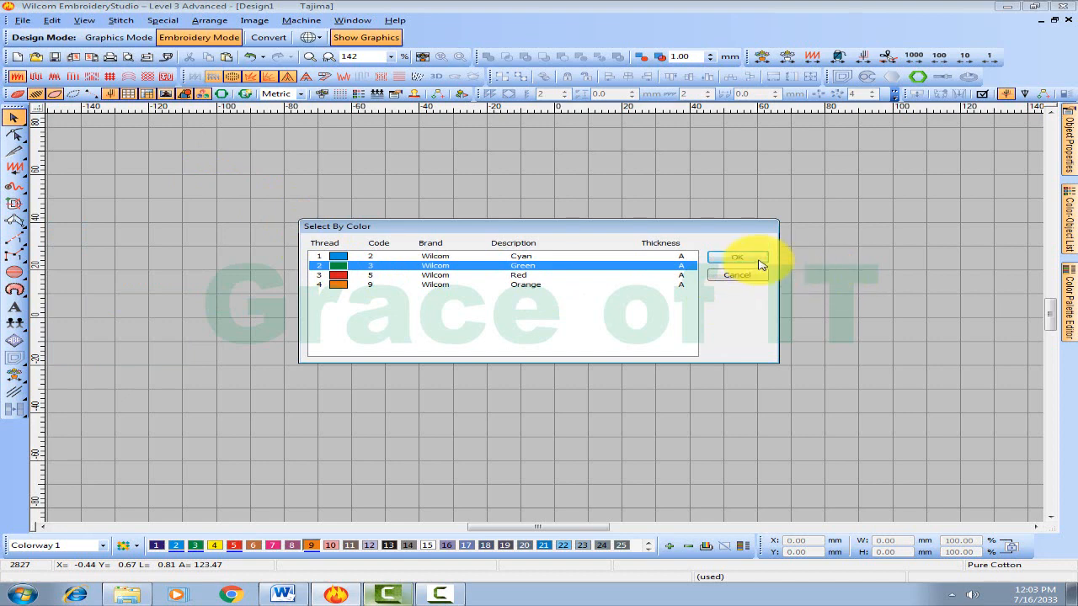
left_click(740, 258)
left_click(533, 296)
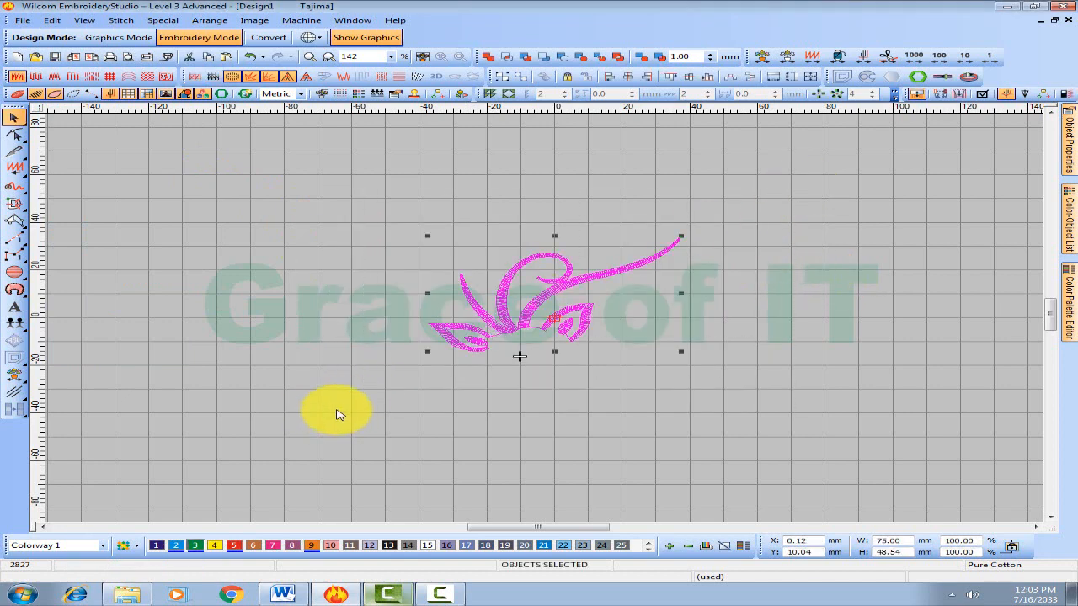
Display only the Red thread objects of the flower with View By Color
left_click(85, 21)
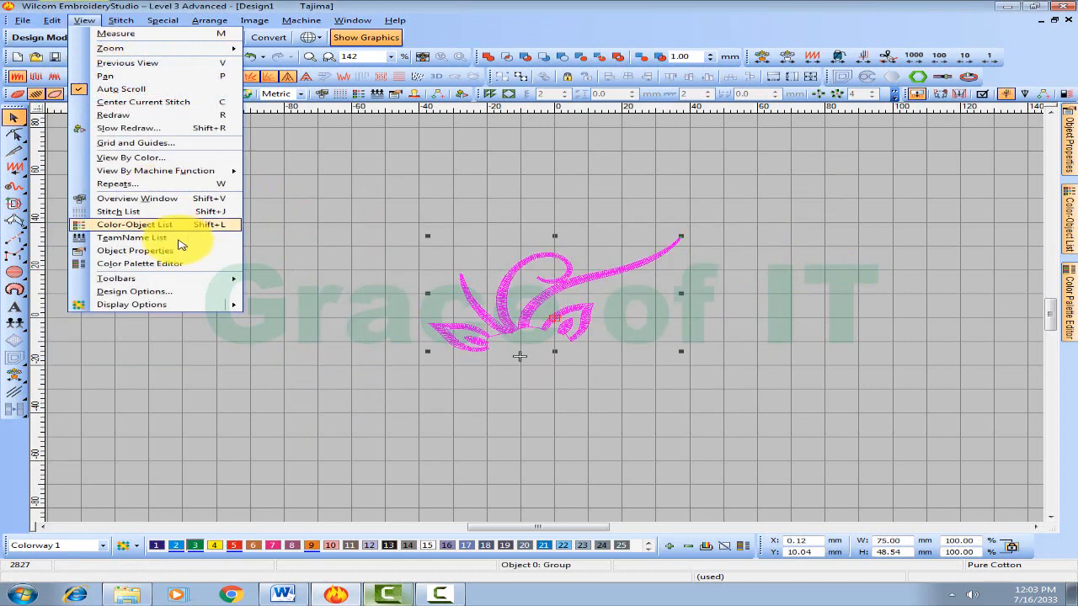
left_click(192, 158)
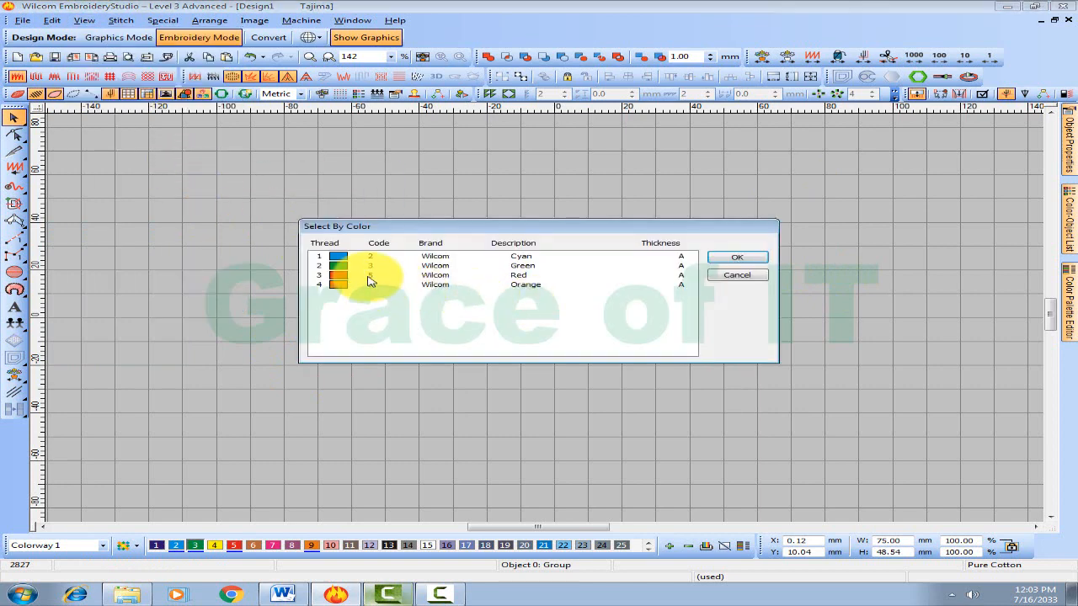
left_click(340, 275)
left_click(739, 256)
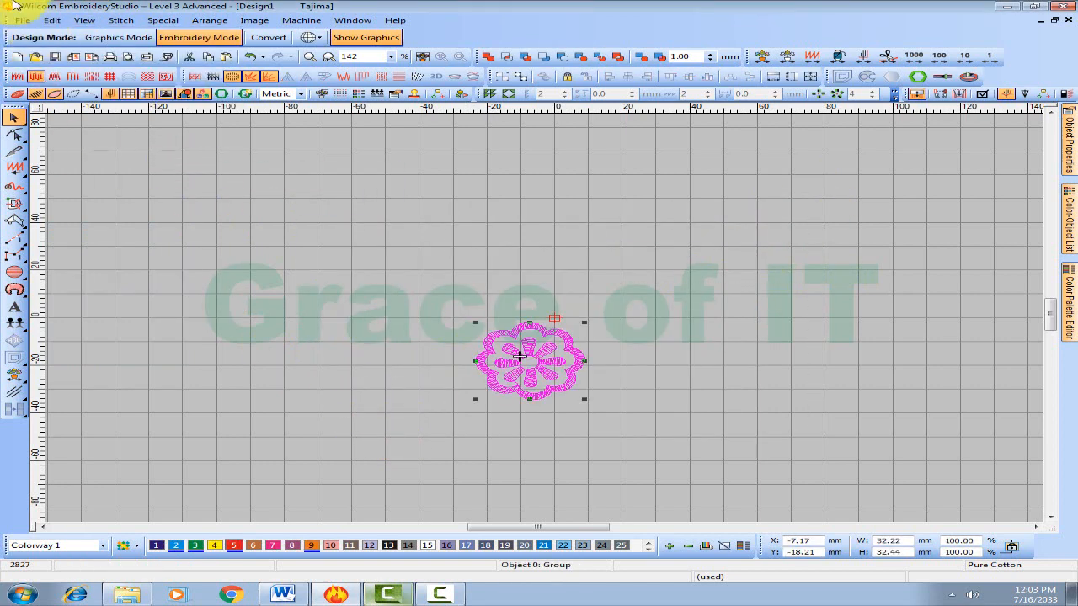
Display only the Orange thread objects of the flower with View By Color
left_click(84, 20)
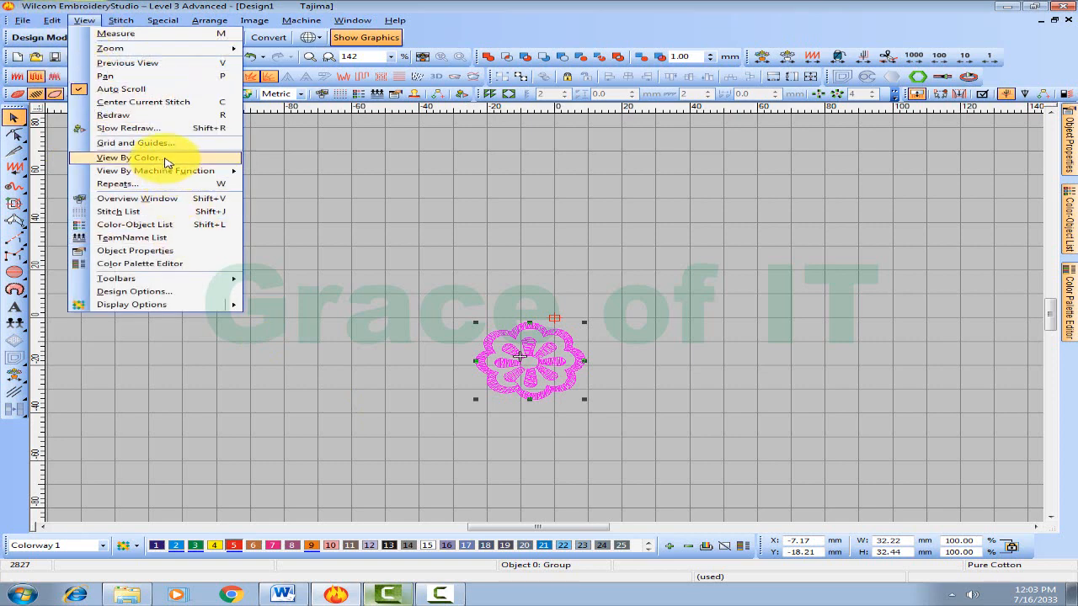
left_click(156, 160)
left_click(336, 284)
left_click(737, 257)
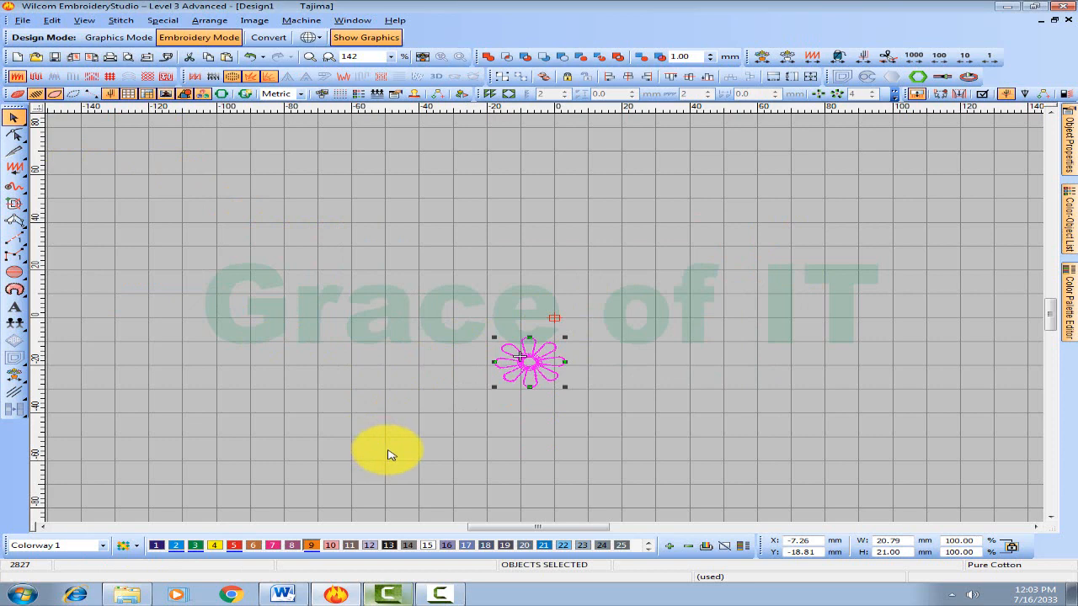
Display the Cyan, Green, Red and Orange thread objects together again with View By Color and deselect the design
left_click(84, 20)
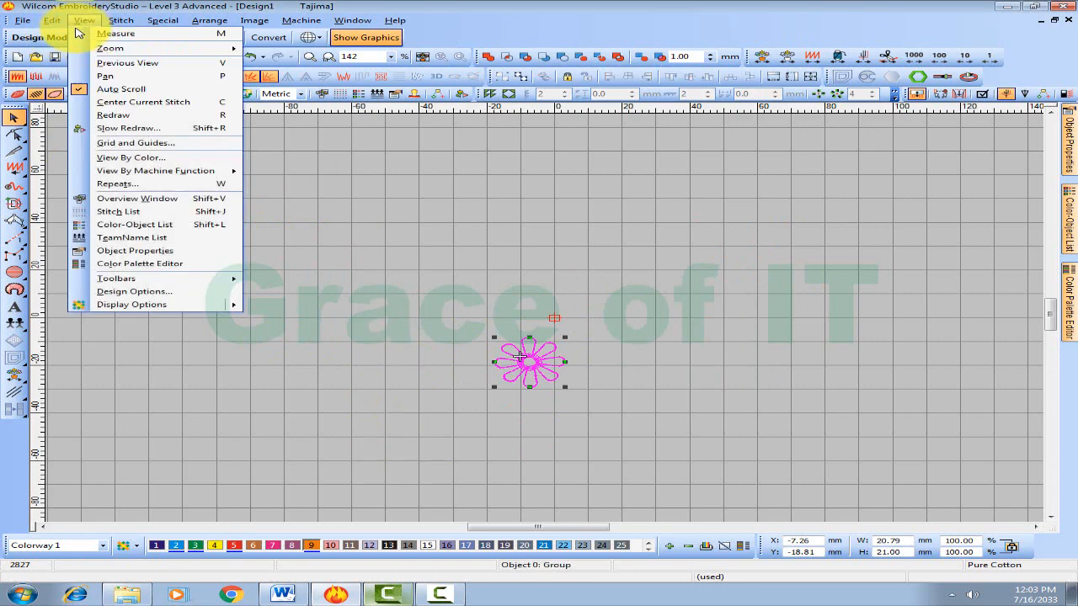
left_click(166, 160)
left_click_drag(376, 265, 505, 287)
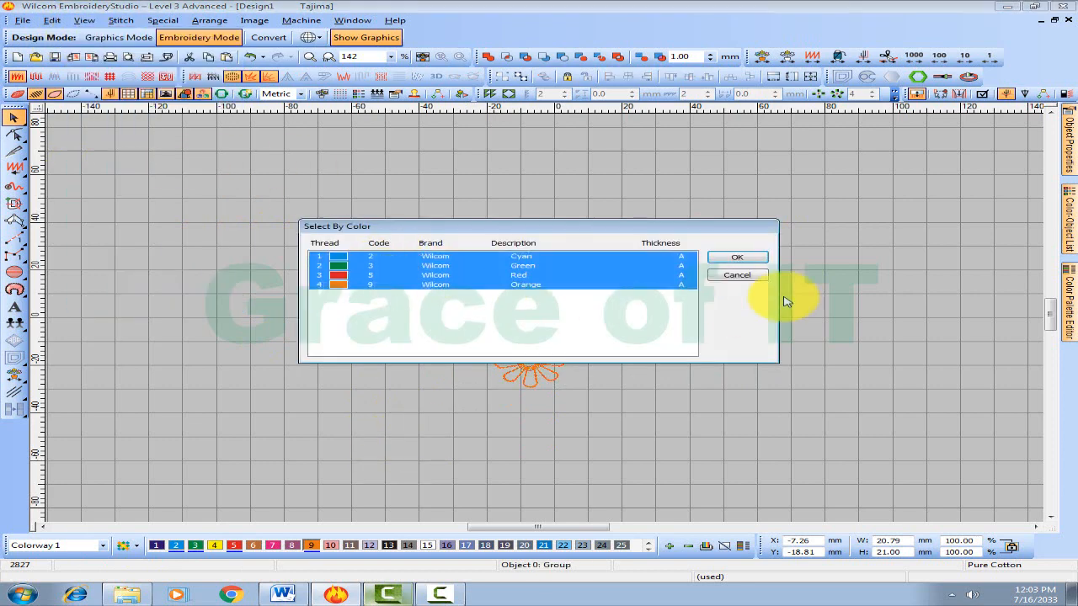
left_click(737, 258)
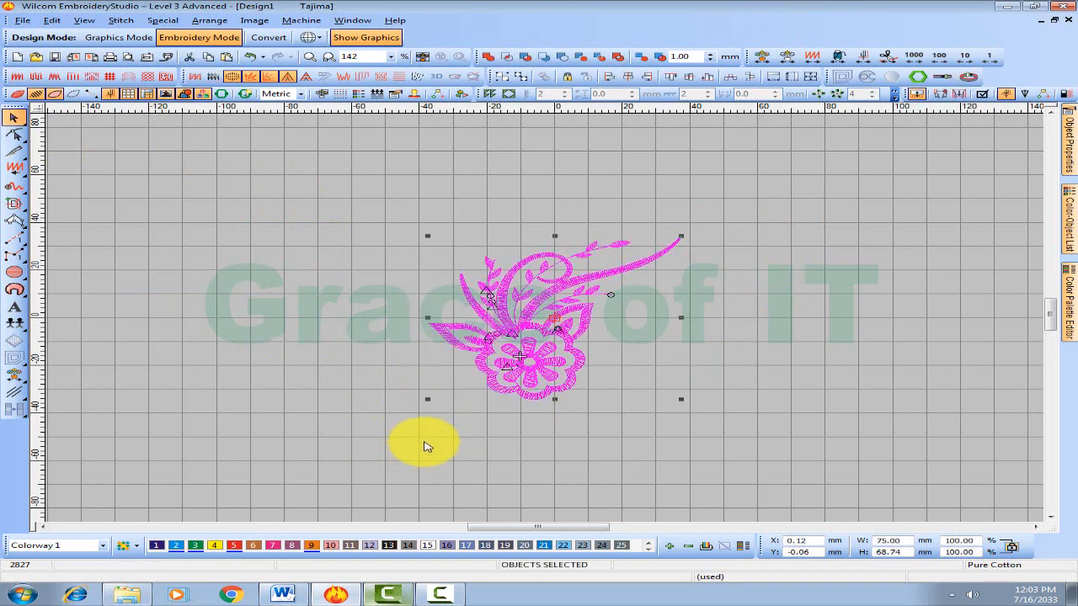
left_click(783, 296)
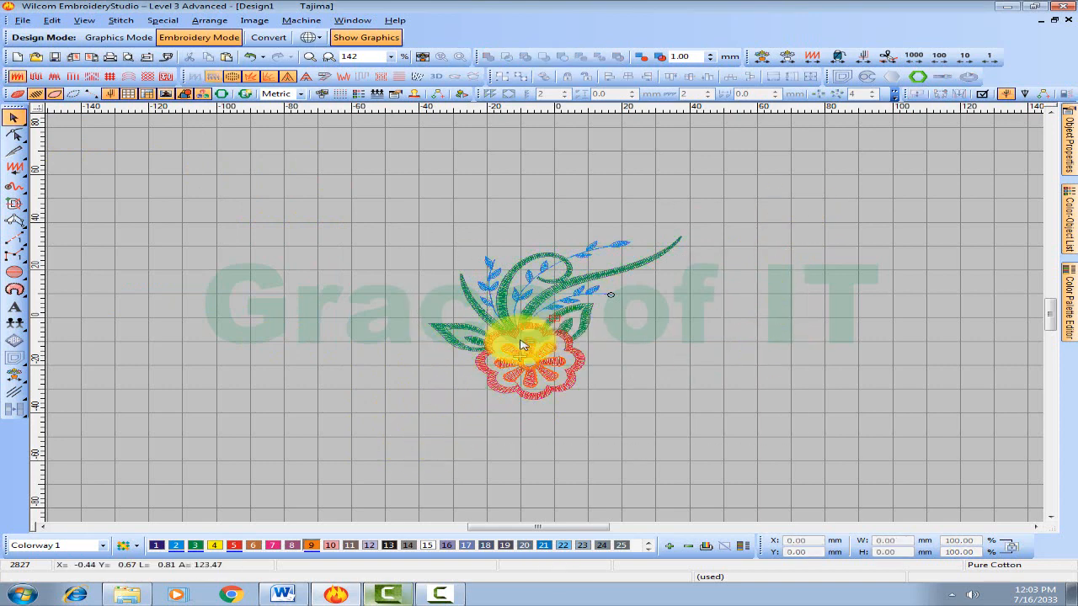